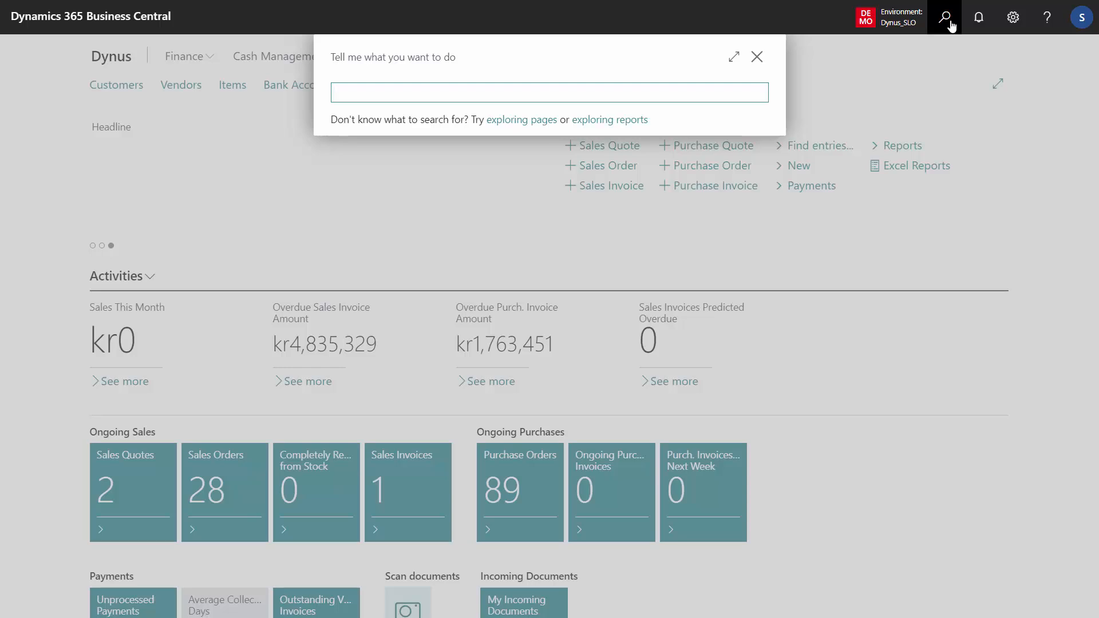
- Open the Master Data Information Setup page and show the full list of information codes available for Master Data Group Top Level
{"action": "type", "text": "maste in set"}
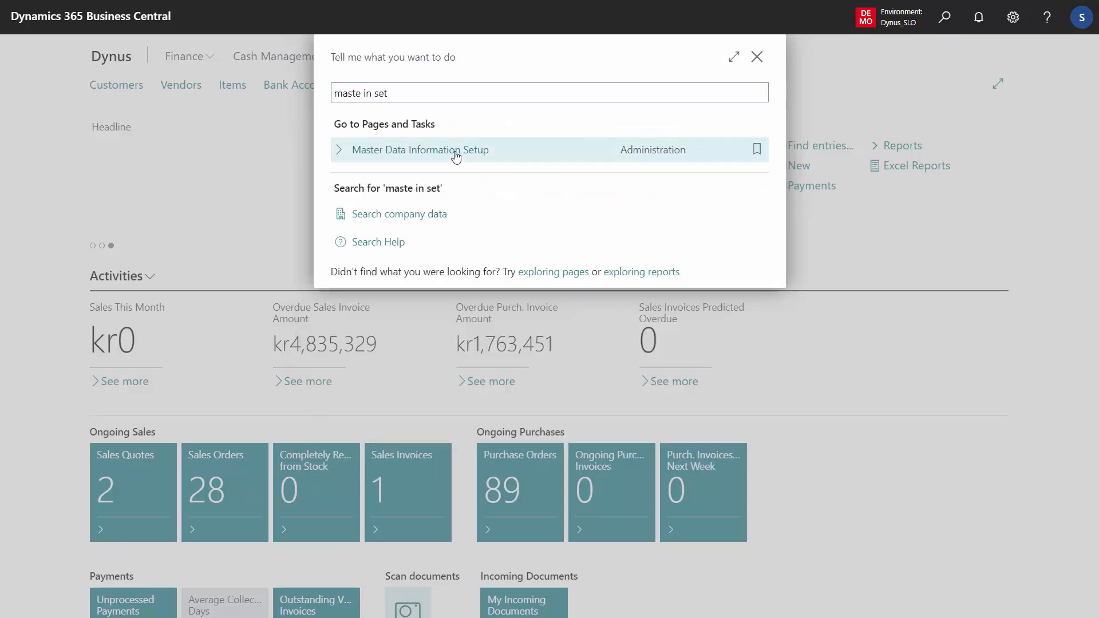
{"action": "left_click", "coordinate": [456, 151]}
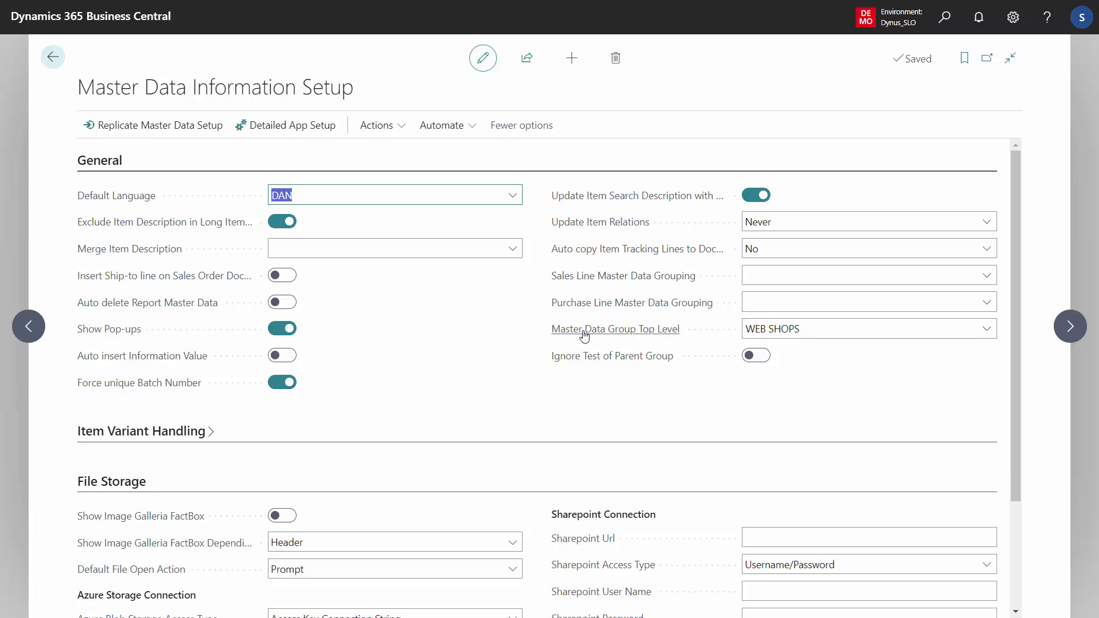
{"action": "mouse_move", "coordinate": [584, 336]}
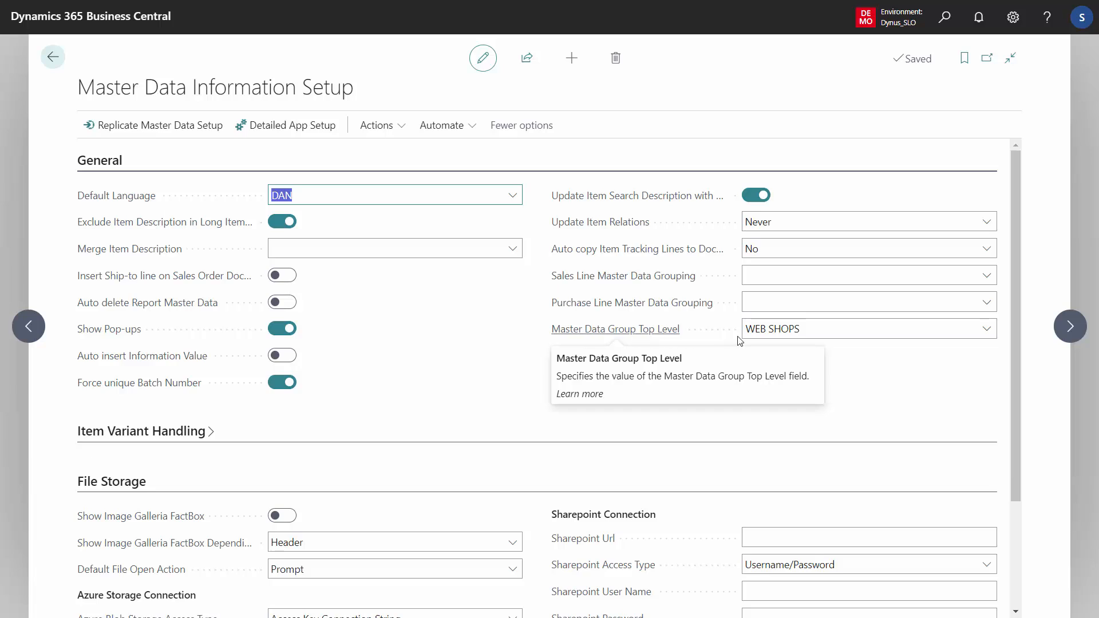
{"action": "left_click", "coordinate": [807, 332]}
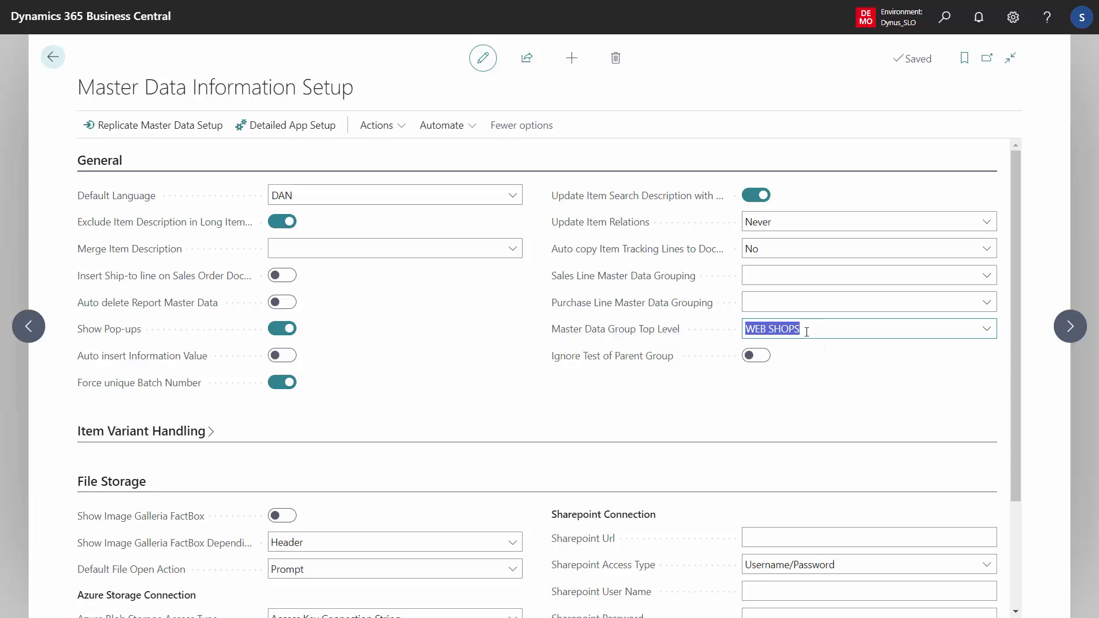
{"action": "left_click", "coordinate": [990, 335]}
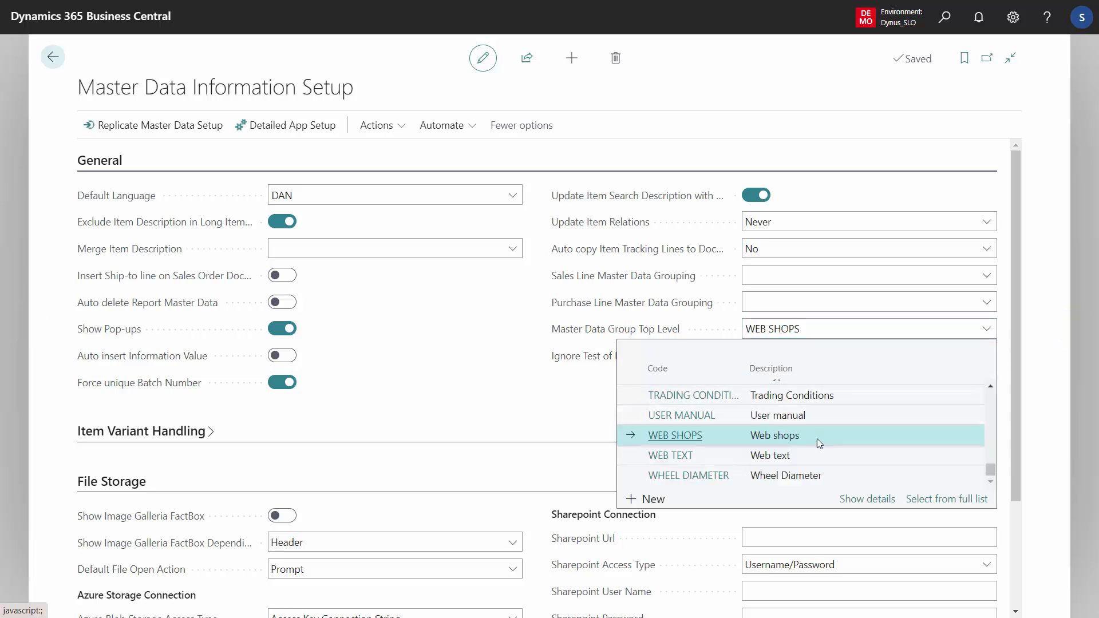
{"action": "left_click", "coordinate": [941, 501]}
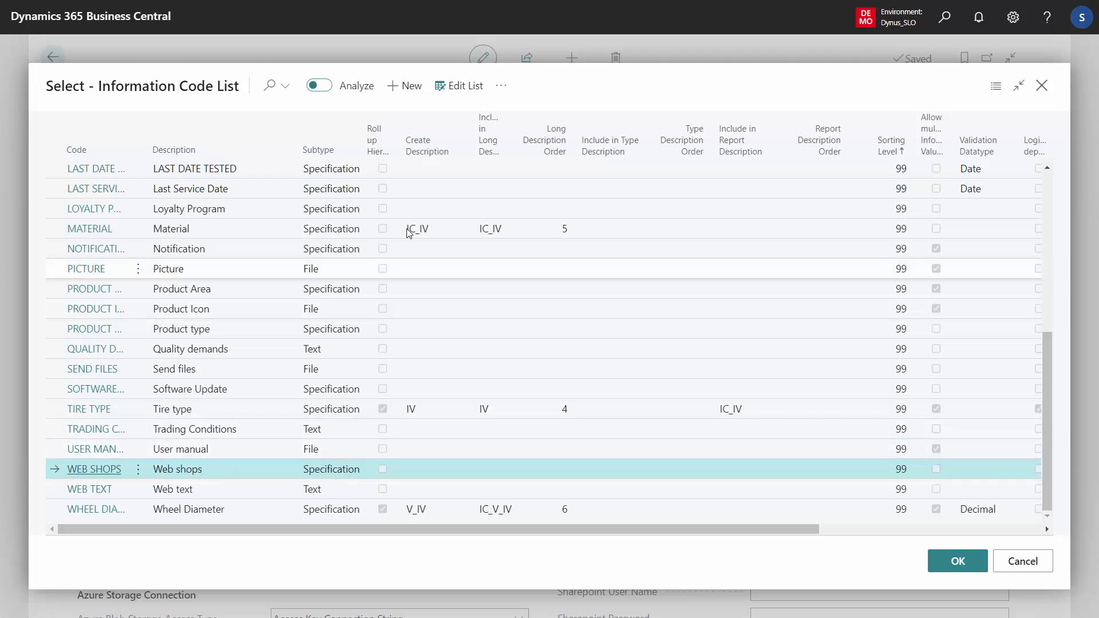
- Review the information values BIKE SHOP and MOUNTAIN BIKE SHOP of the WEB SHOPS code, and return to the home page
{"action": "left_click", "coordinate": [501, 87]}
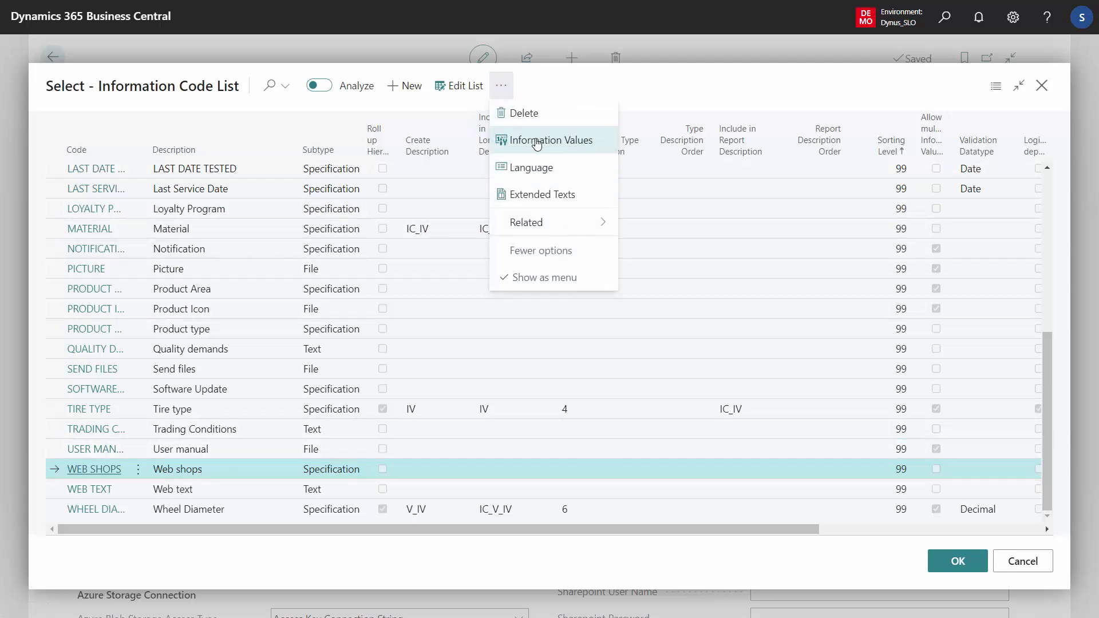
{"action": "left_click", "coordinate": [536, 141]}
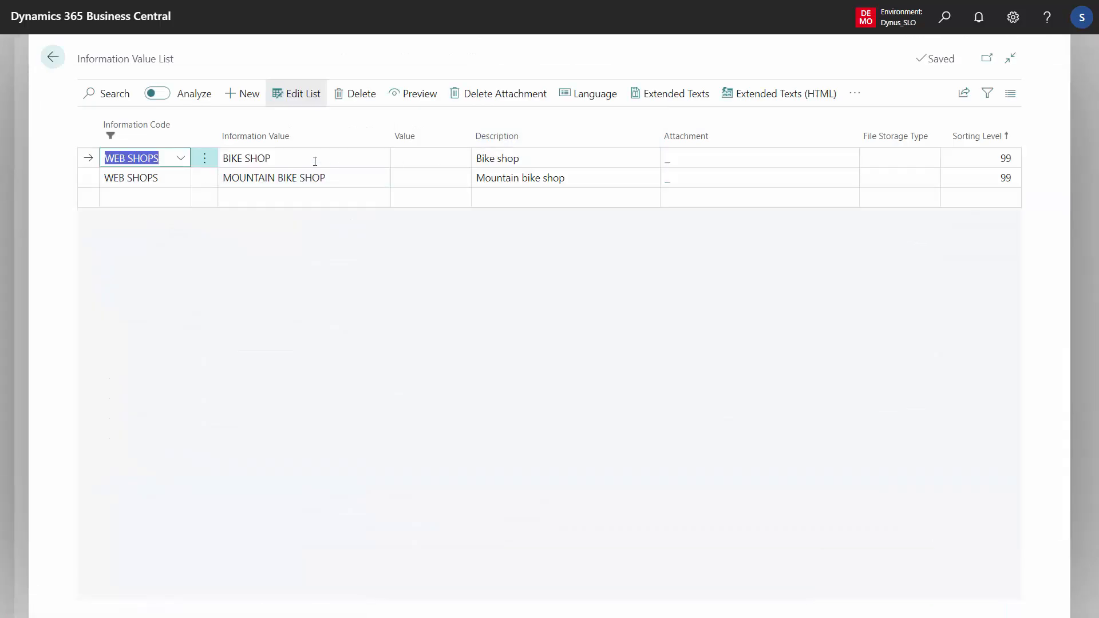
{"action": "left_click", "coordinate": [286, 159]}
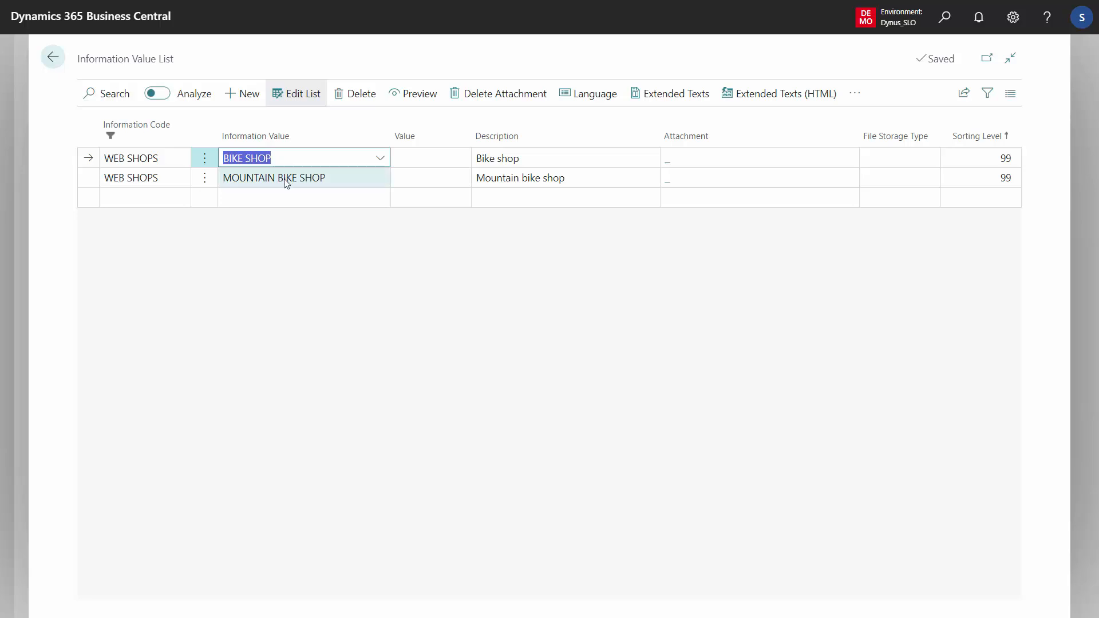
{"action": "left_click", "coordinate": [286, 179]}
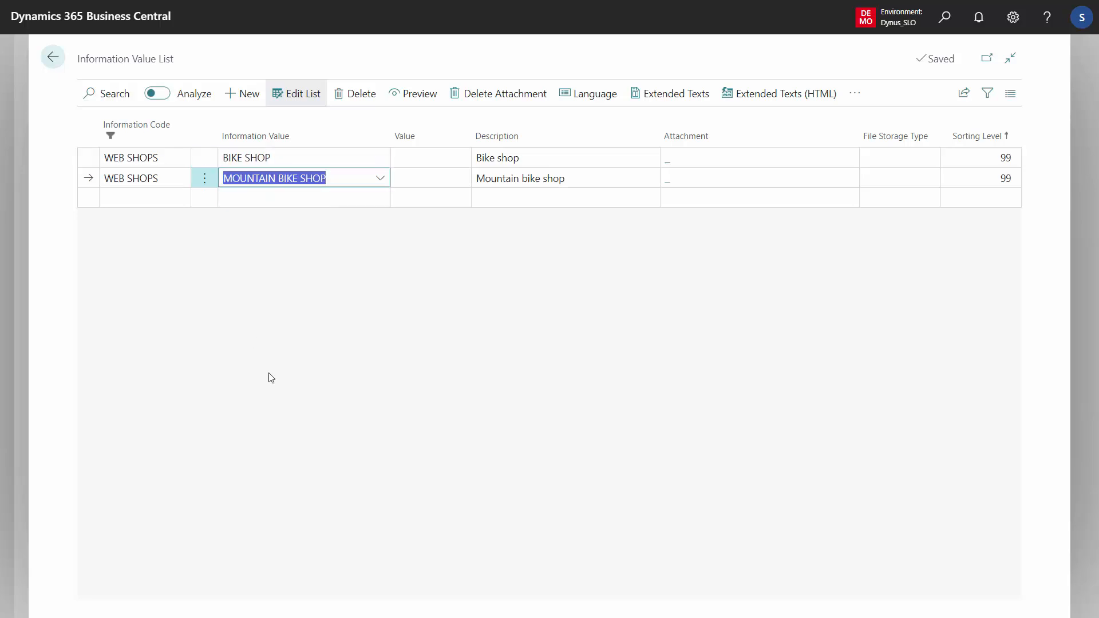
{"action": "left_click", "coordinate": [58, 56]}
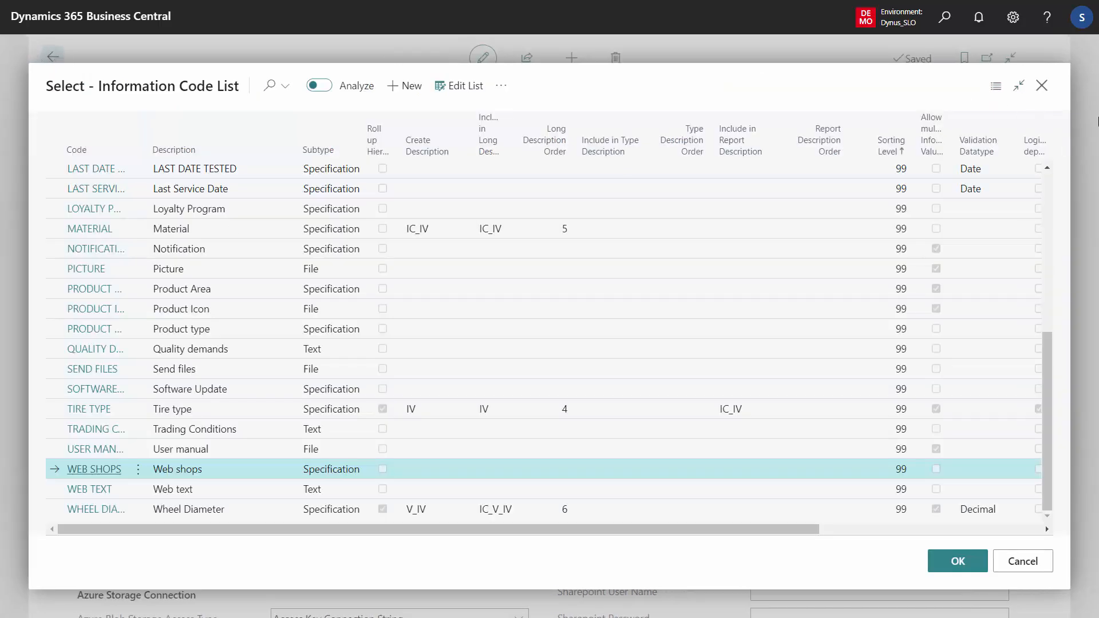
{"action": "left_click", "coordinate": [1042, 85]}
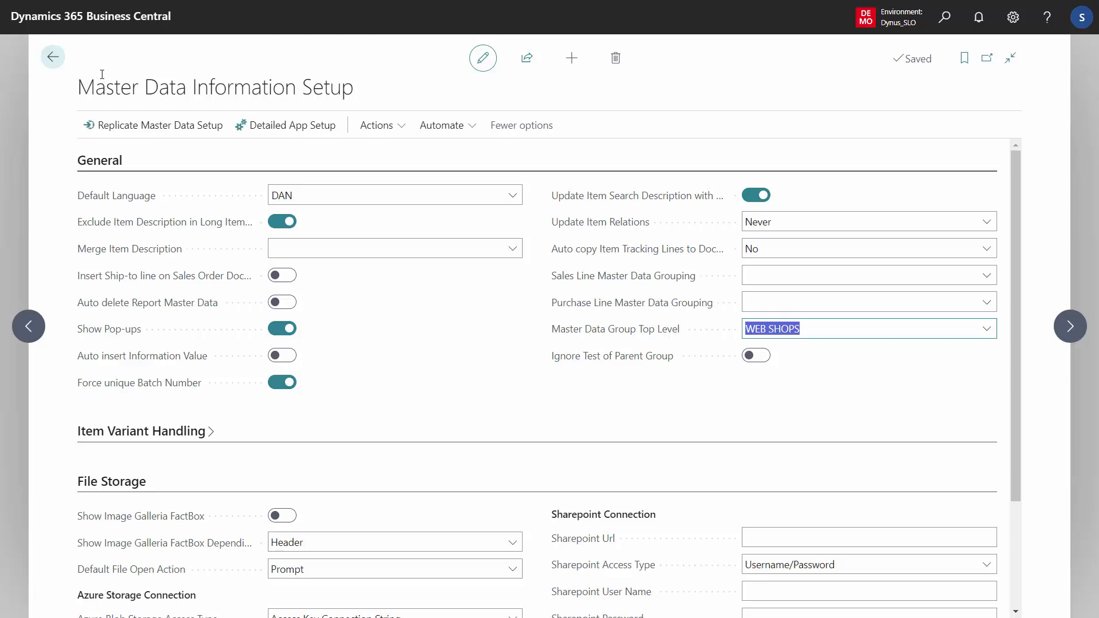
{"action": "left_click", "coordinate": [53, 57]}
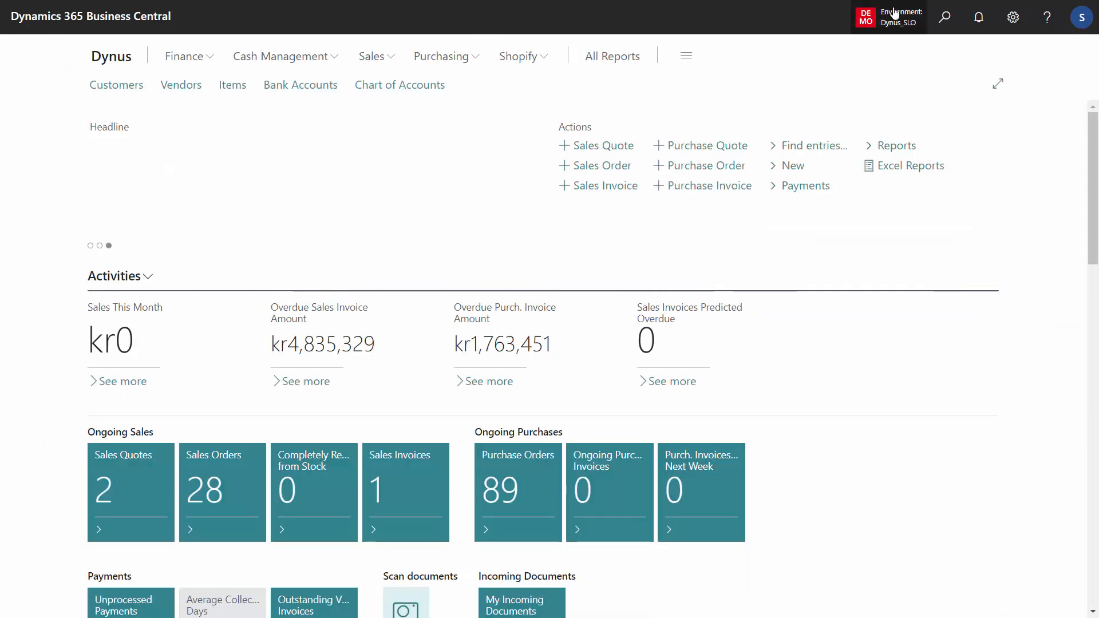
- Find and open the Master Data Hierarchy page
{"action": "left_click", "coordinate": [945, 18]}
{"action": "type", "text": "mas h"}
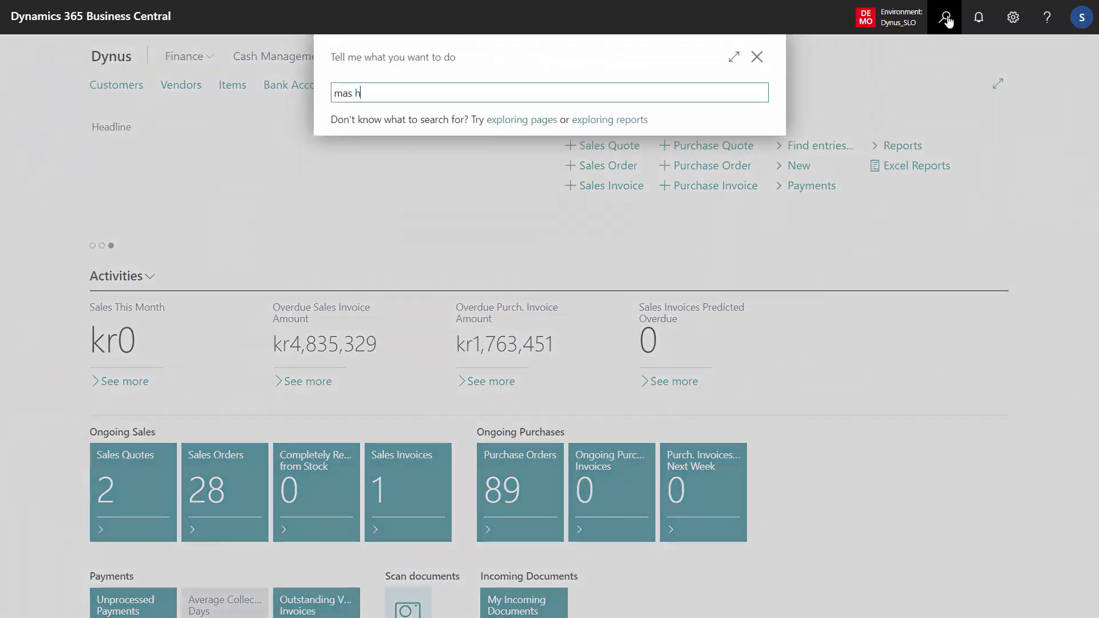
{"action": "type", "text": "iser"}
{"action": "left_click", "coordinate": [437, 150]}
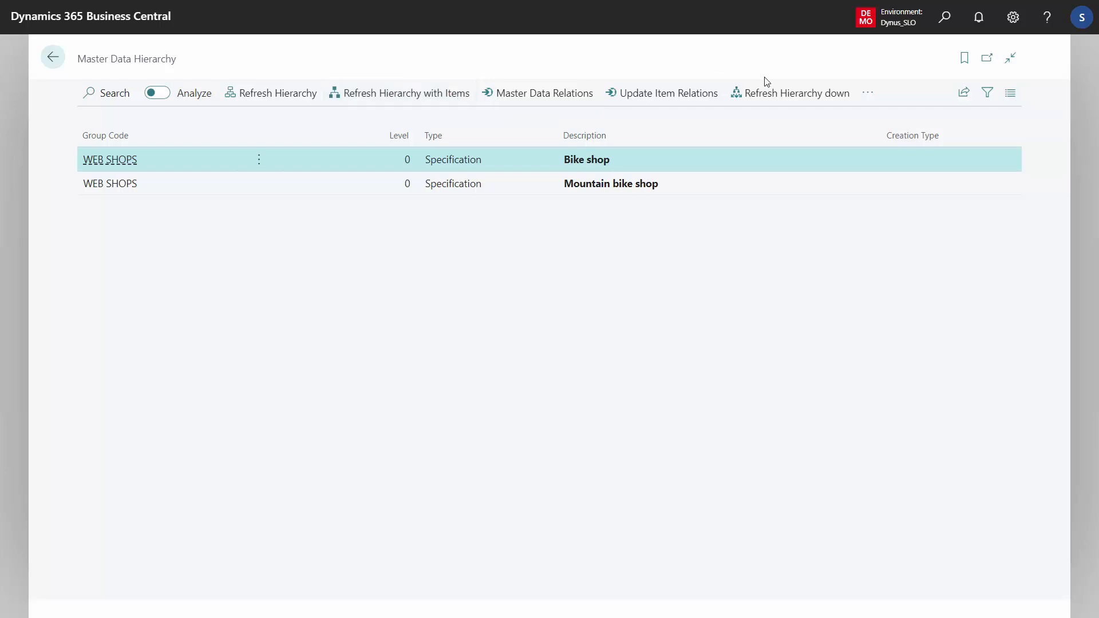
- Open the Master Data Groups related to the Master Data Hierarchy
{"action": "left_click", "coordinate": [880, 98]}
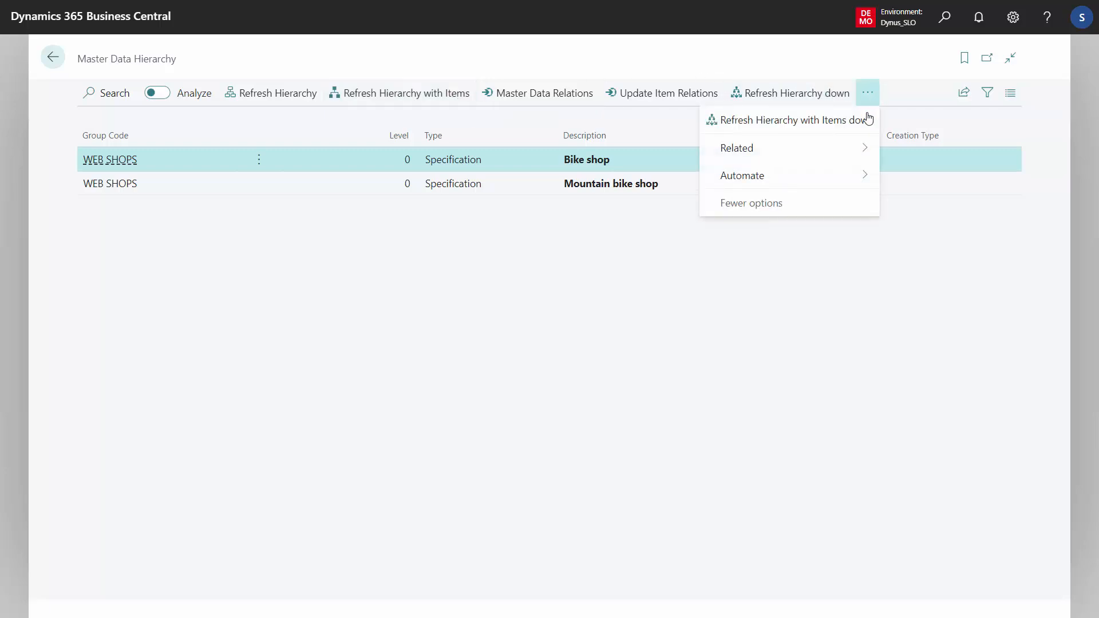
{"action": "mouse_move", "coordinate": [853, 149]}
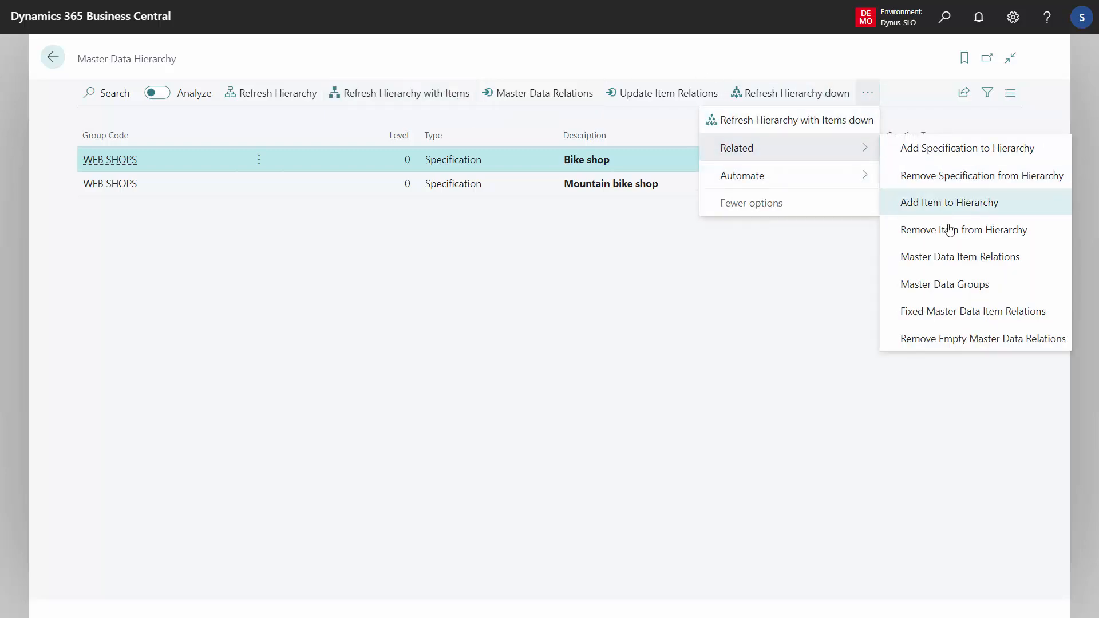
{"action": "left_click", "coordinate": [960, 285]}
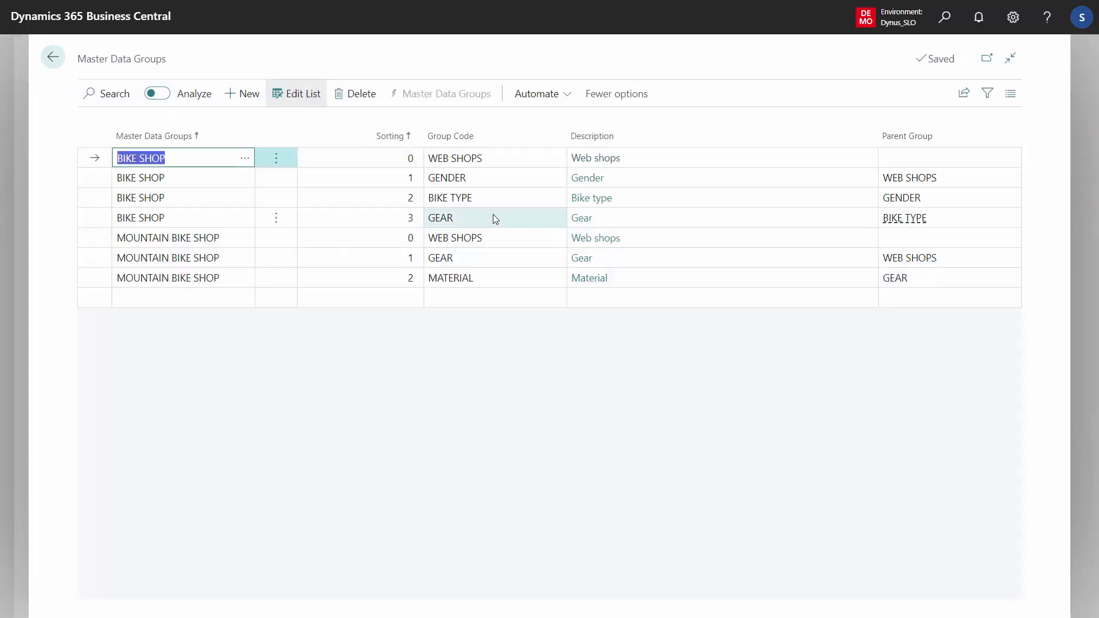
- Examine the WEB SHOPS top-level lines of the BIKE SHOP and MOUNTAIN BIKE SHOP master data groups
{"action": "left_click", "coordinate": [474, 158]}
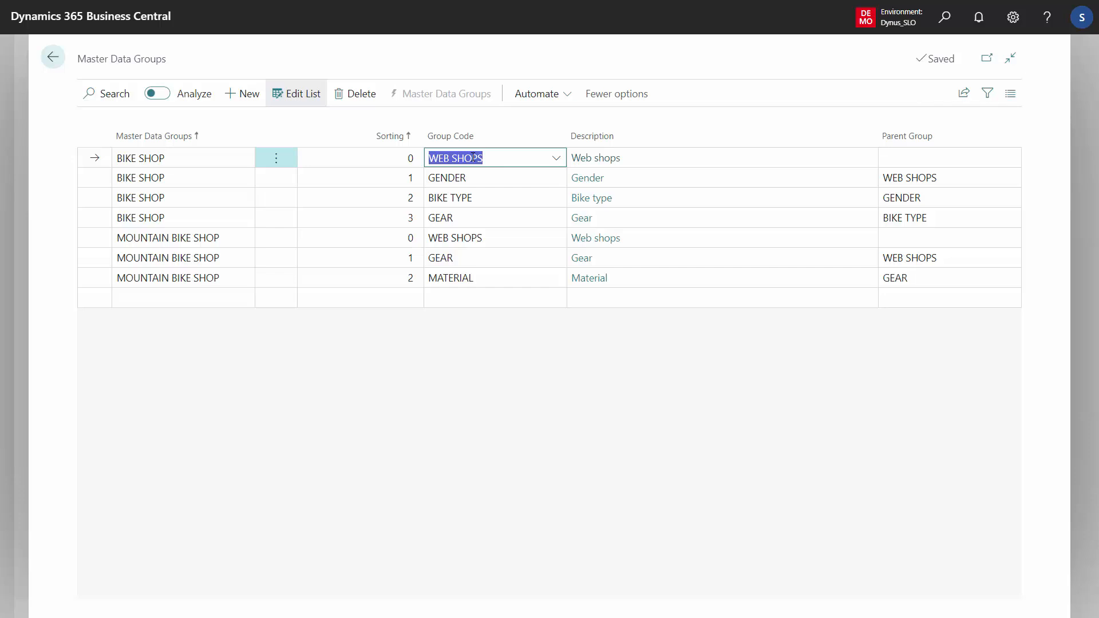
{"action": "key", "text": "Down"}
{"action": "key", "text": "shift+Tab"}
{"action": "key", "text": "Up"}
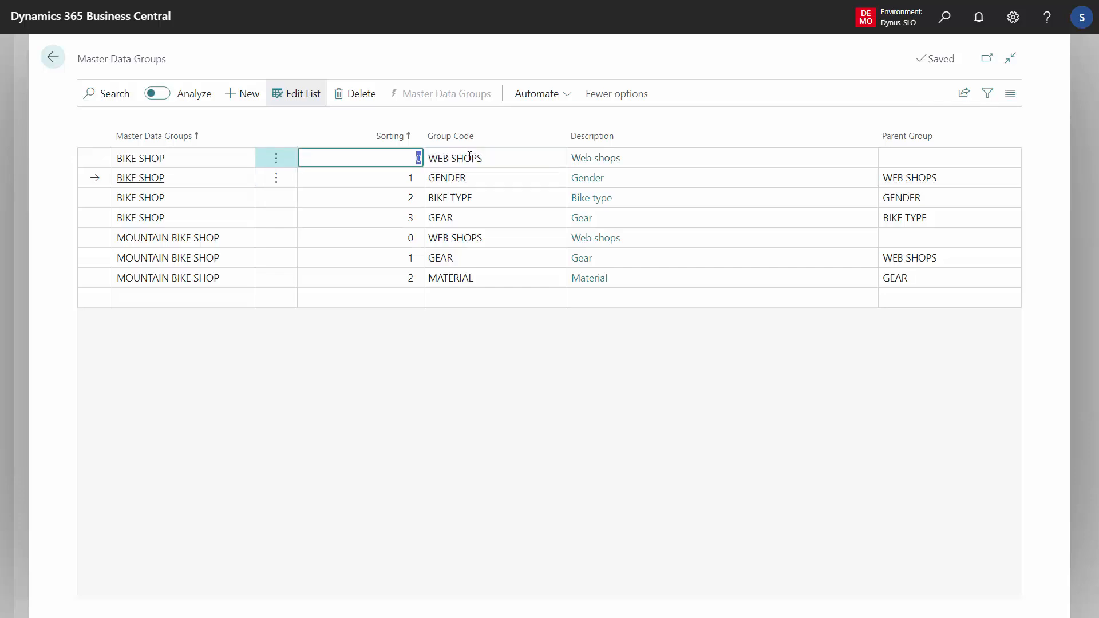
{"action": "left_click", "coordinate": [163, 158]}
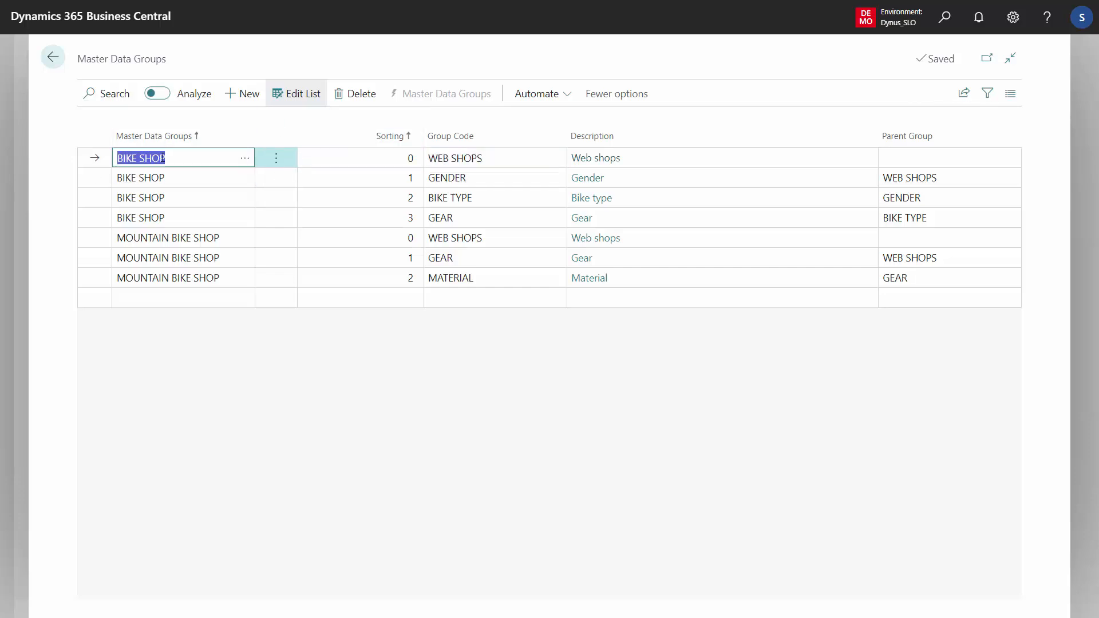
{"action": "left_click", "coordinate": [167, 238]}
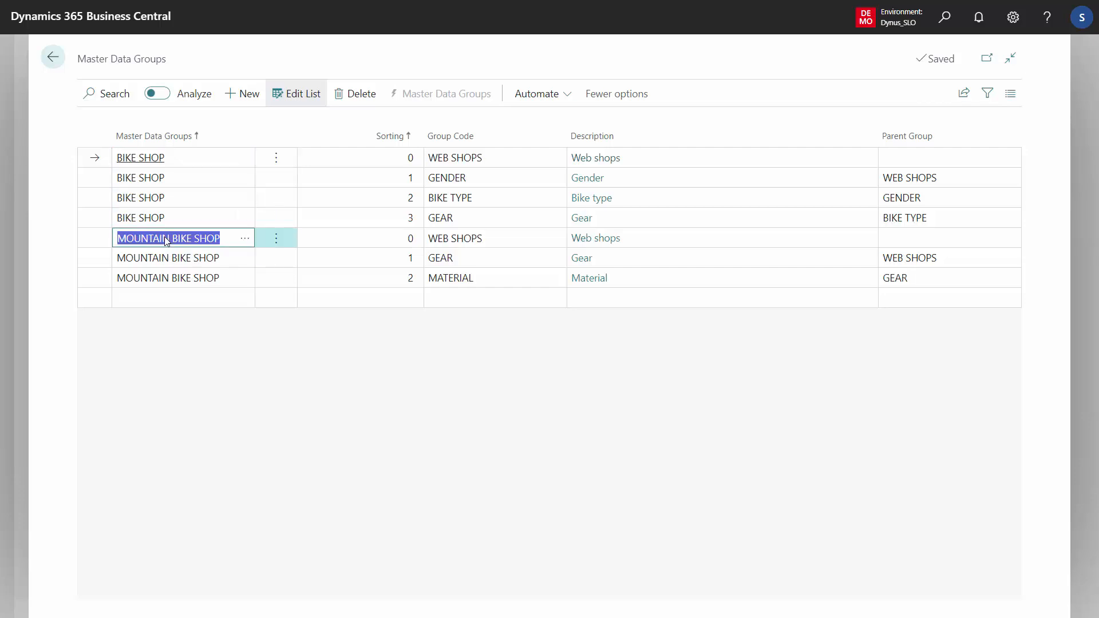
{"action": "left_click", "coordinate": [469, 165]}
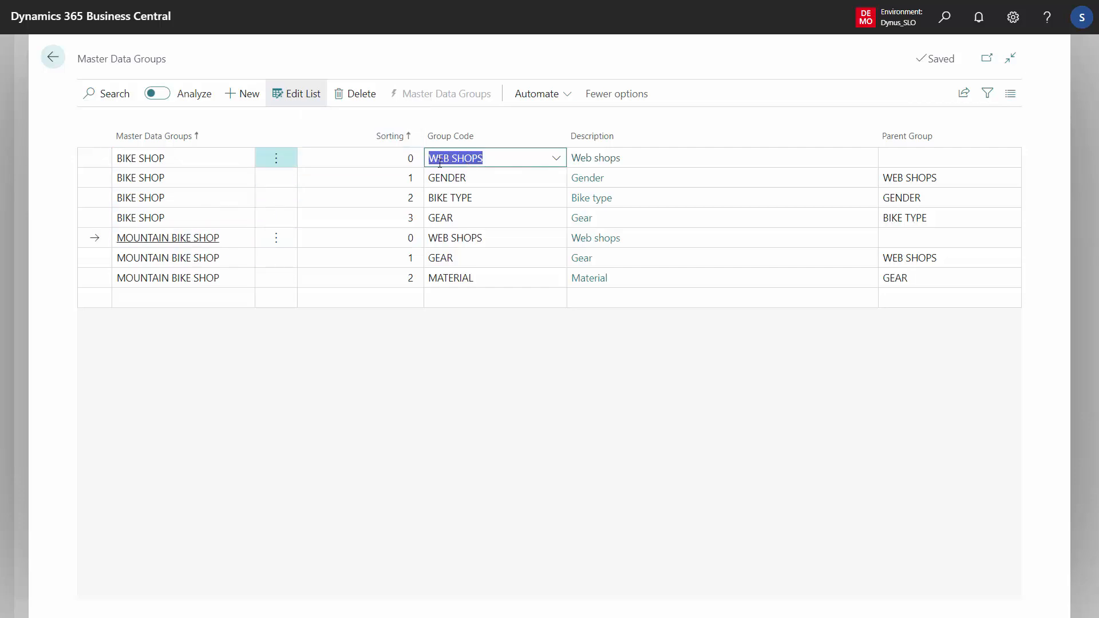
- Look up the information values available for the first BIKE SHOP line's master data group, and cancel without choosing one
{"action": "left_click", "coordinate": [397, 157]}
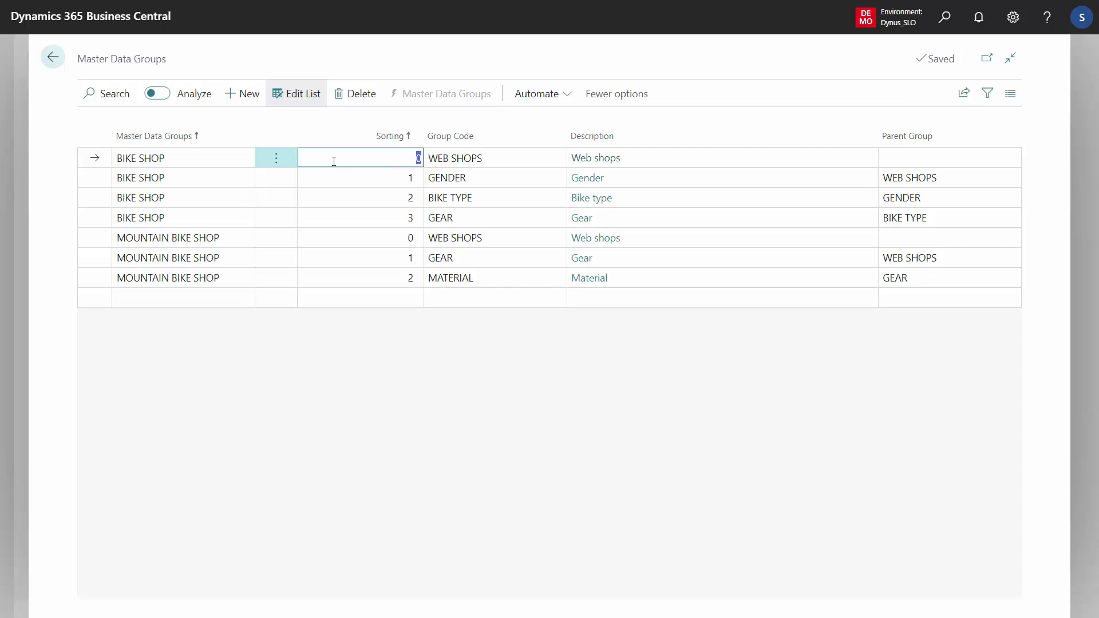
{"action": "left_click", "coordinate": [216, 158]}
{"action": "left_click", "coordinate": [248, 160]}
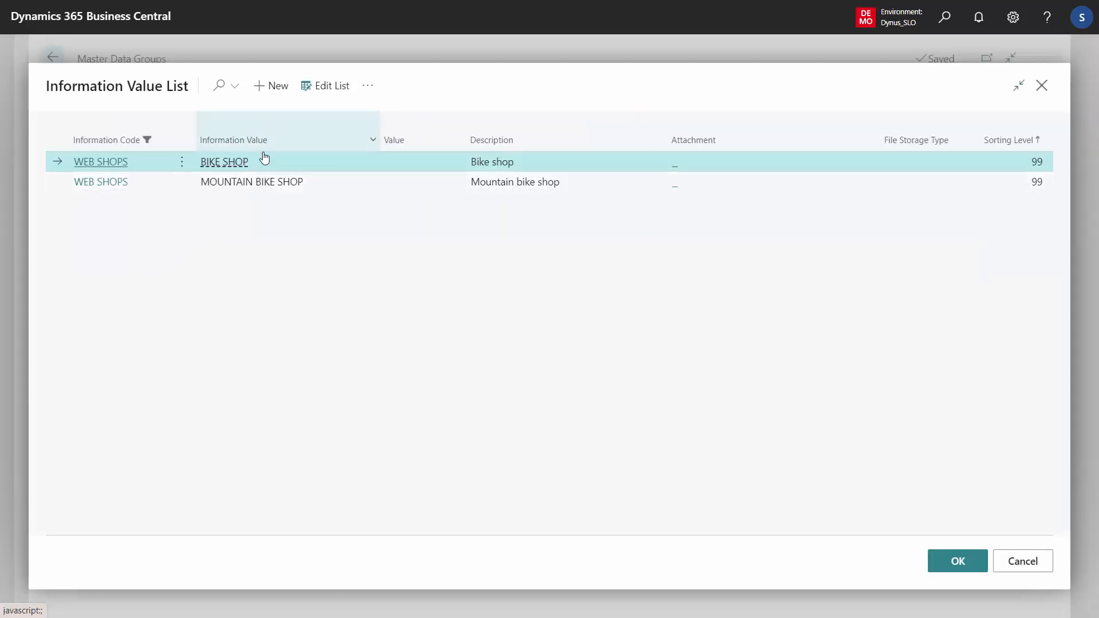
{"action": "left_click", "coordinate": [1026, 563]}
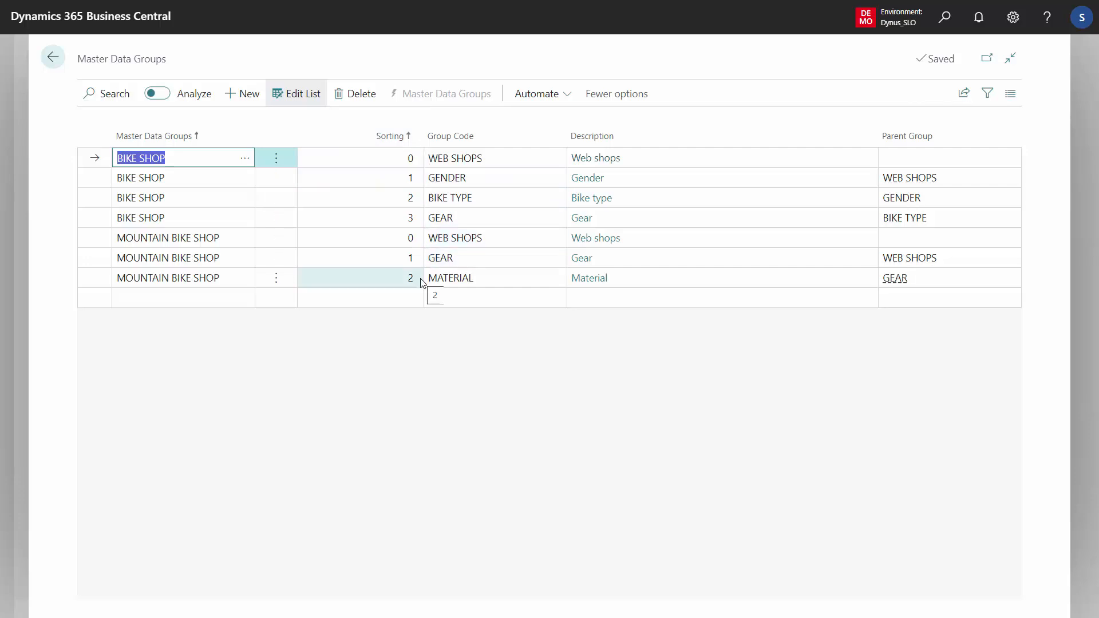
- View the Group Code choices on a new line, and review the sorting levels of the GENDER, BIKE TYPE and GEAR lines
{"action": "left_click", "coordinate": [458, 299]}
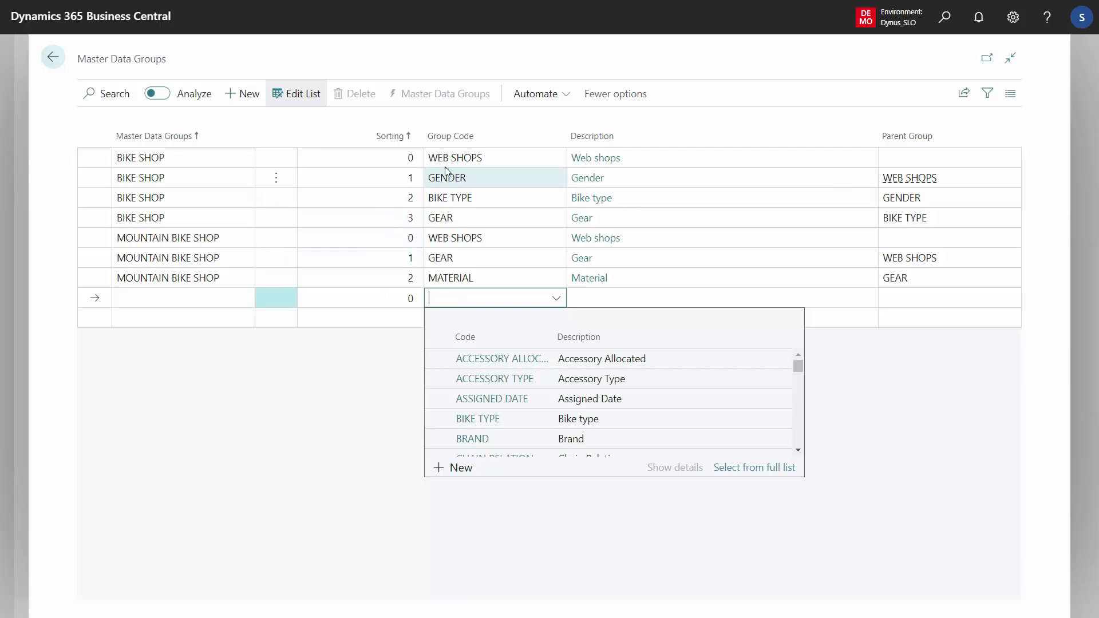
{"action": "left_click", "coordinate": [399, 181]}
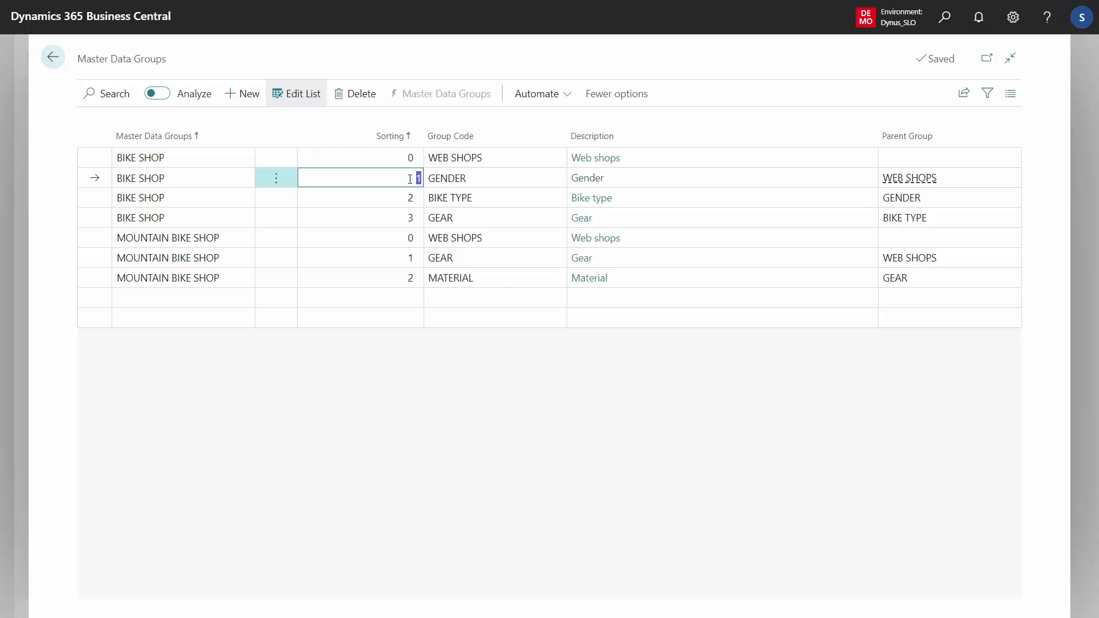
{"action": "left_click", "coordinate": [484, 185]}
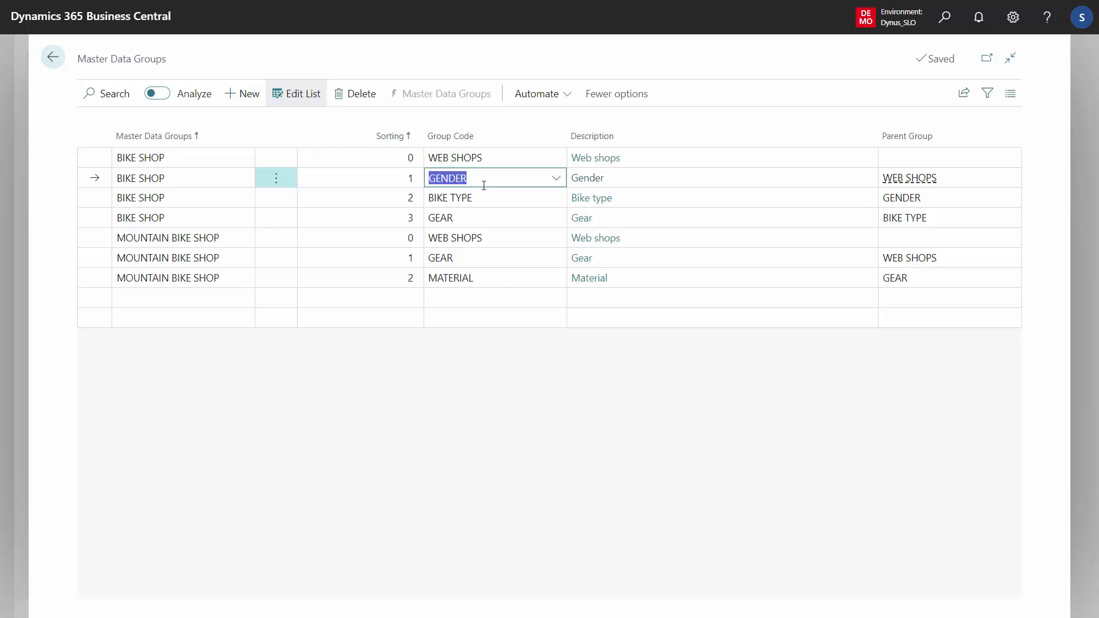
{"action": "left_click", "coordinate": [399, 200]}
{"action": "left_click", "coordinate": [398, 223]}
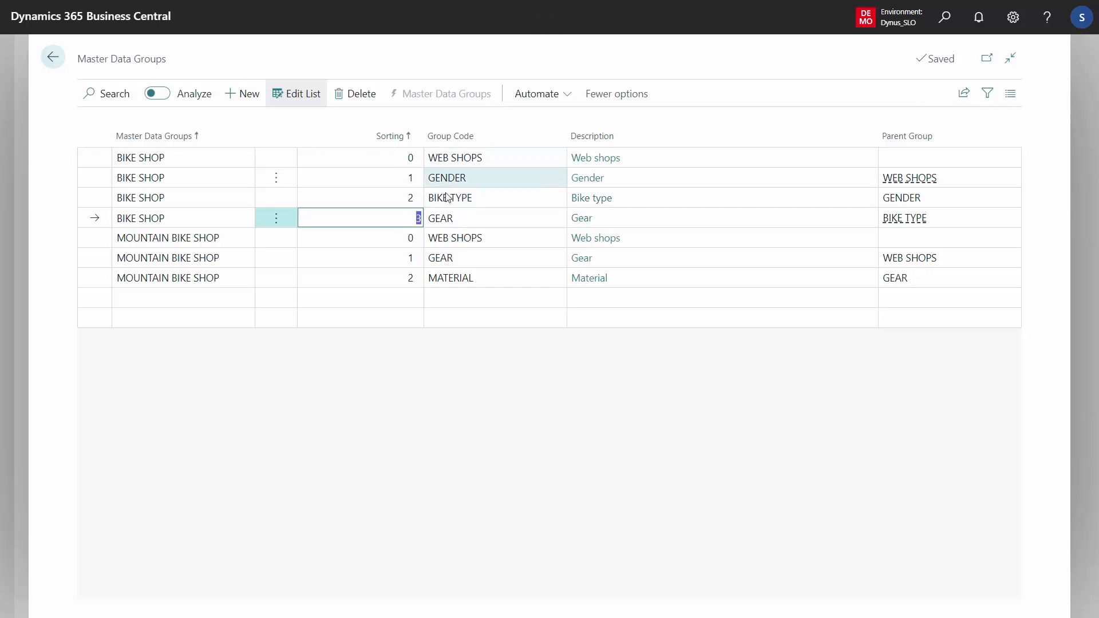
- Select the BIKE SHOP lines and the MOUNTAIN BIKE SHOP lines in turn to compare their structures, and return to Master Data Hierarchy
{"action": "left_click", "coordinate": [450, 159]}
{"action": "left_click", "coordinate": [458, 220], "text": "shift"}
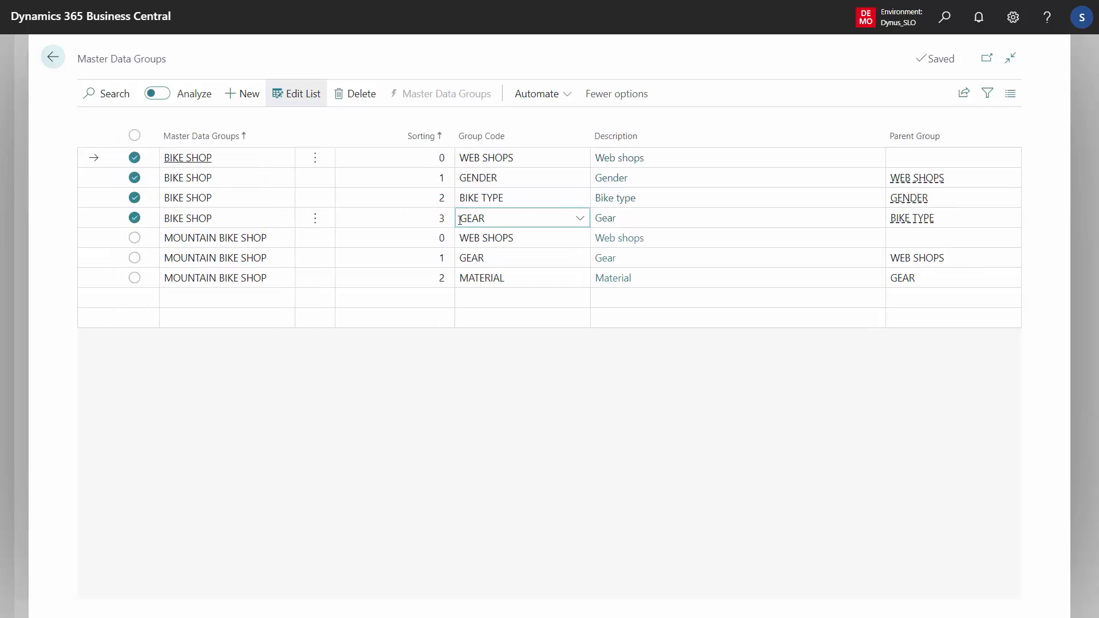
{"action": "left_click", "coordinate": [481, 240]}
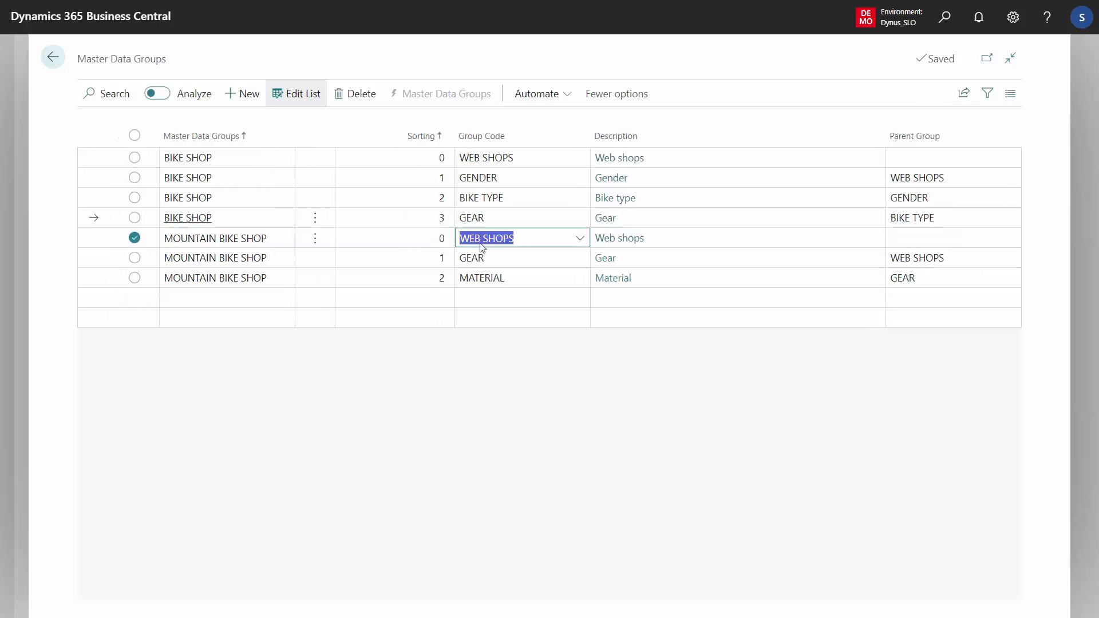
{"action": "left_click", "coordinate": [481, 276], "text": "shift"}
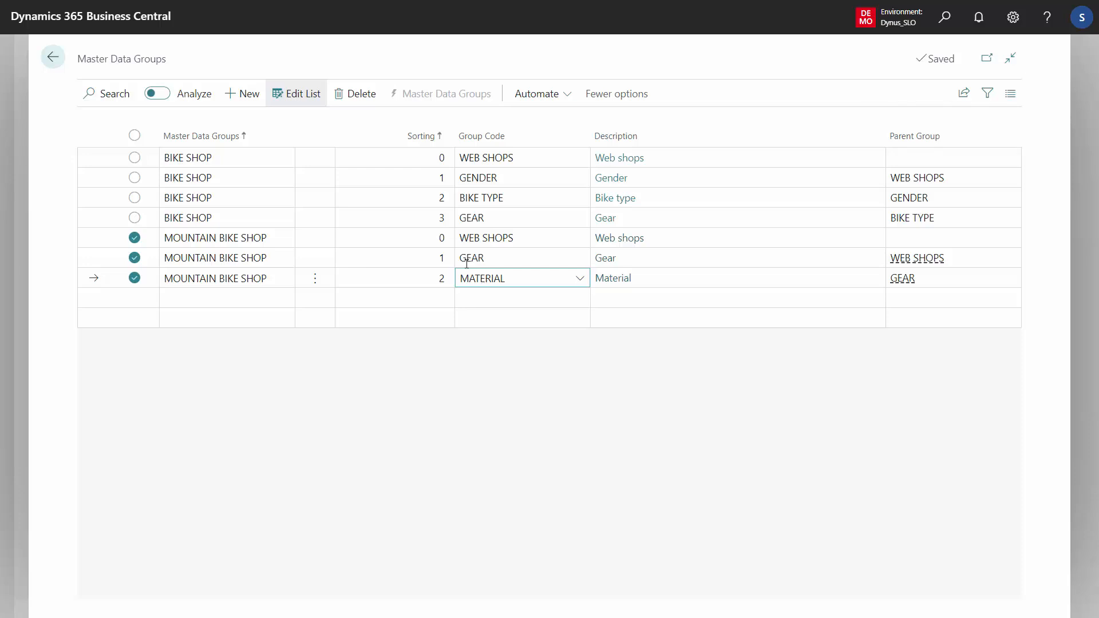
{"action": "left_click", "coordinate": [52, 59]}
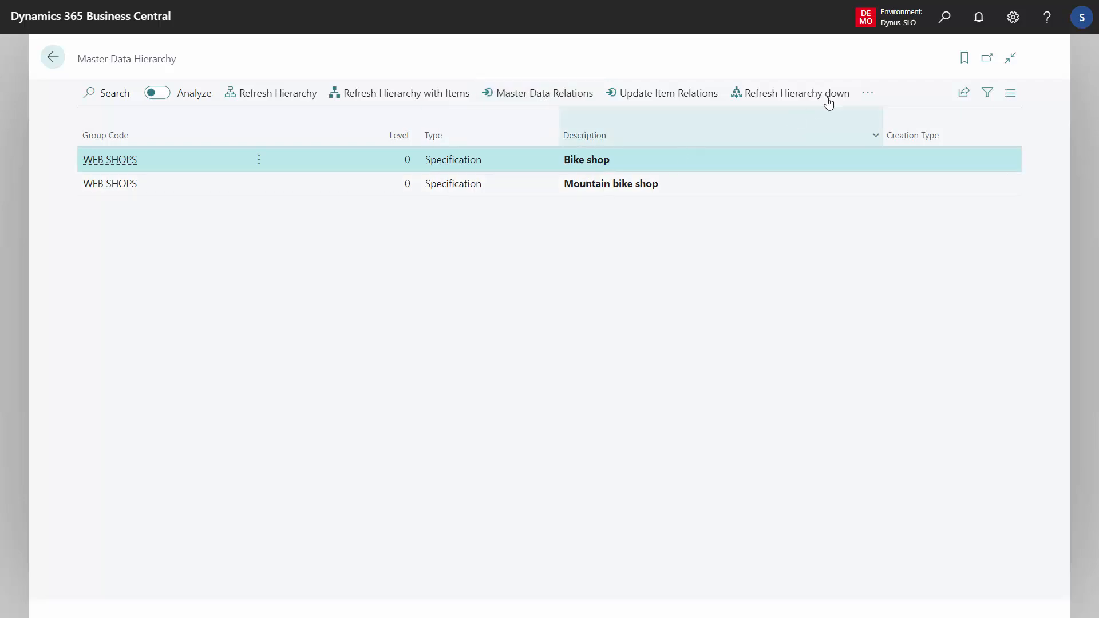
- View the Master Data Item Relations for the hierarchy, and return to Master Data Hierarchy
{"action": "left_click", "coordinate": [866, 93]}
{"action": "mouse_move", "coordinate": [847, 154]}
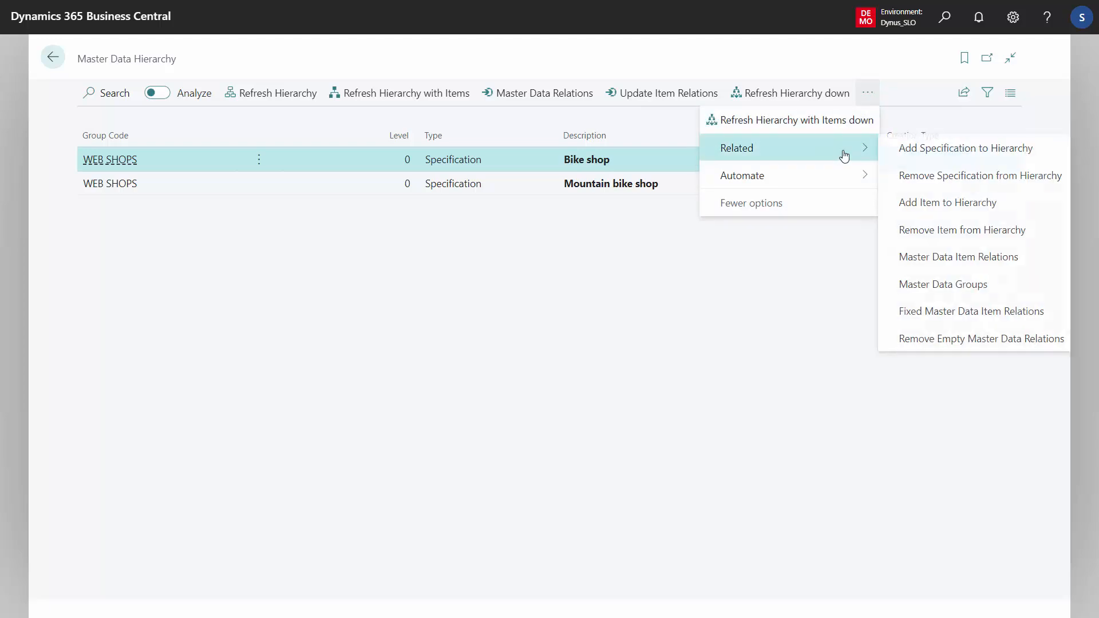
{"action": "left_click", "coordinate": [957, 261]}
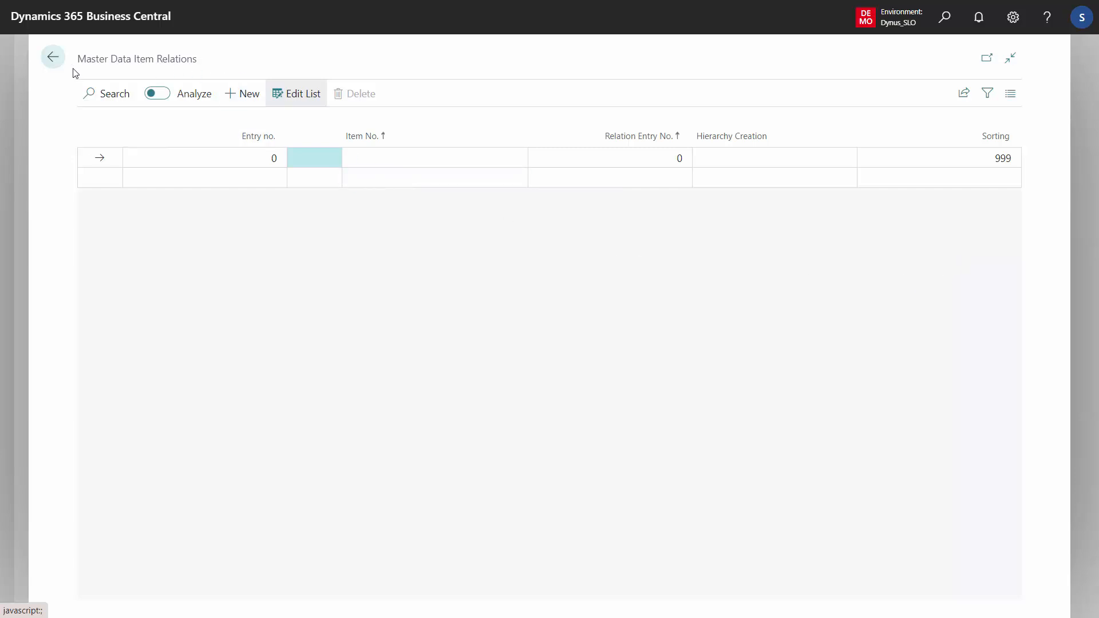
{"action": "left_click", "coordinate": [55, 64]}
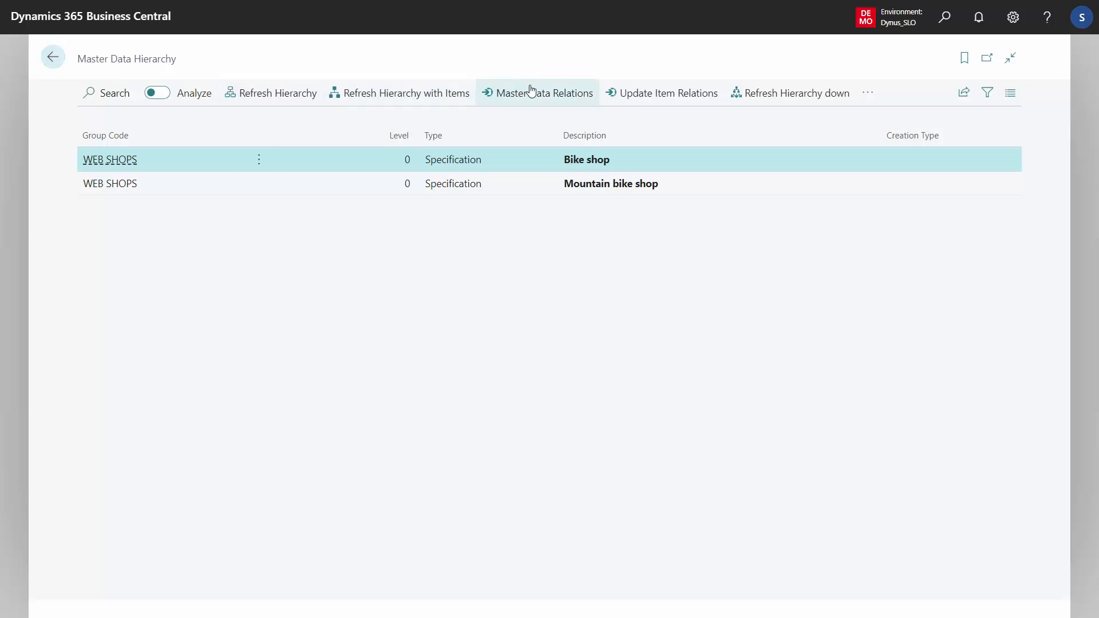
- Open Master Data Relations and try to suggest relations while the two WEB SHOPS lines are present
{"action": "left_click", "coordinate": [545, 98]}
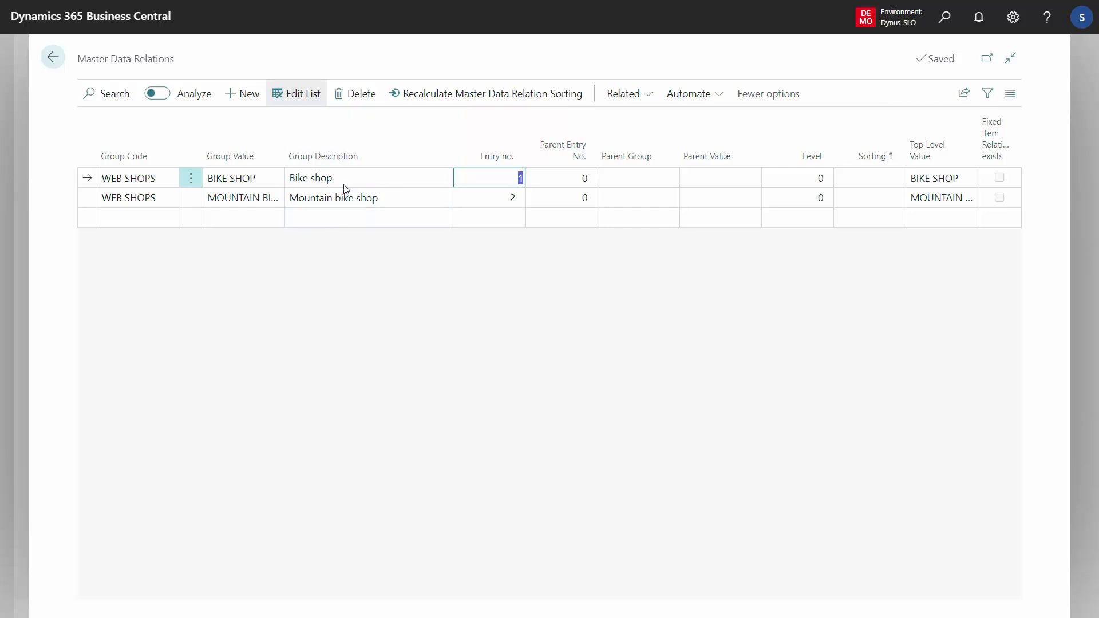
{"action": "left_click", "coordinate": [622, 94]}
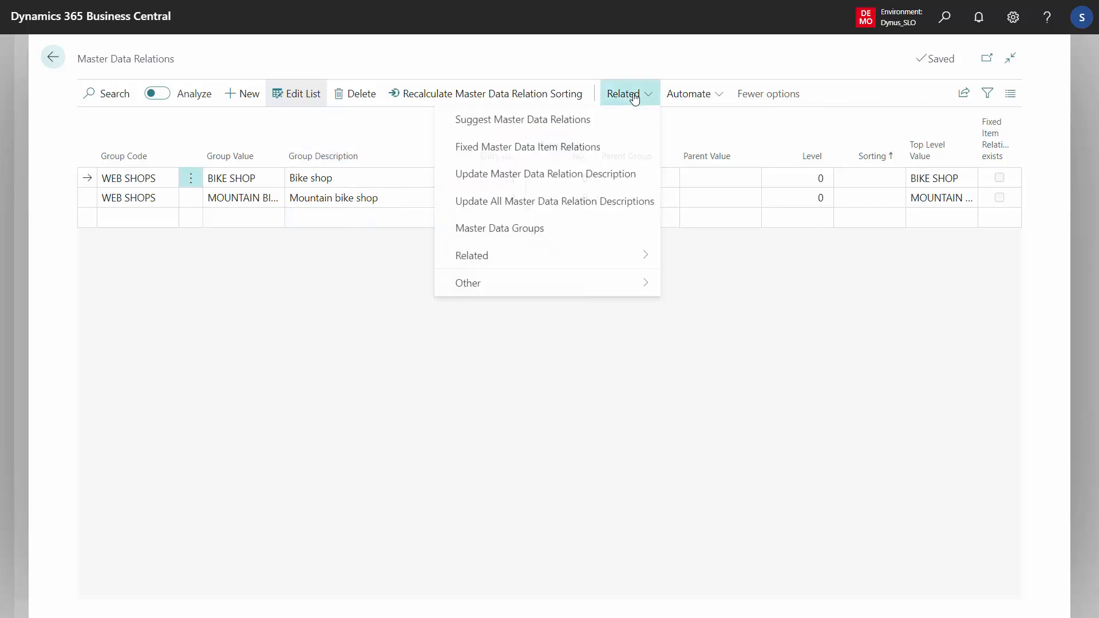
{"action": "left_click", "coordinate": [537, 122]}
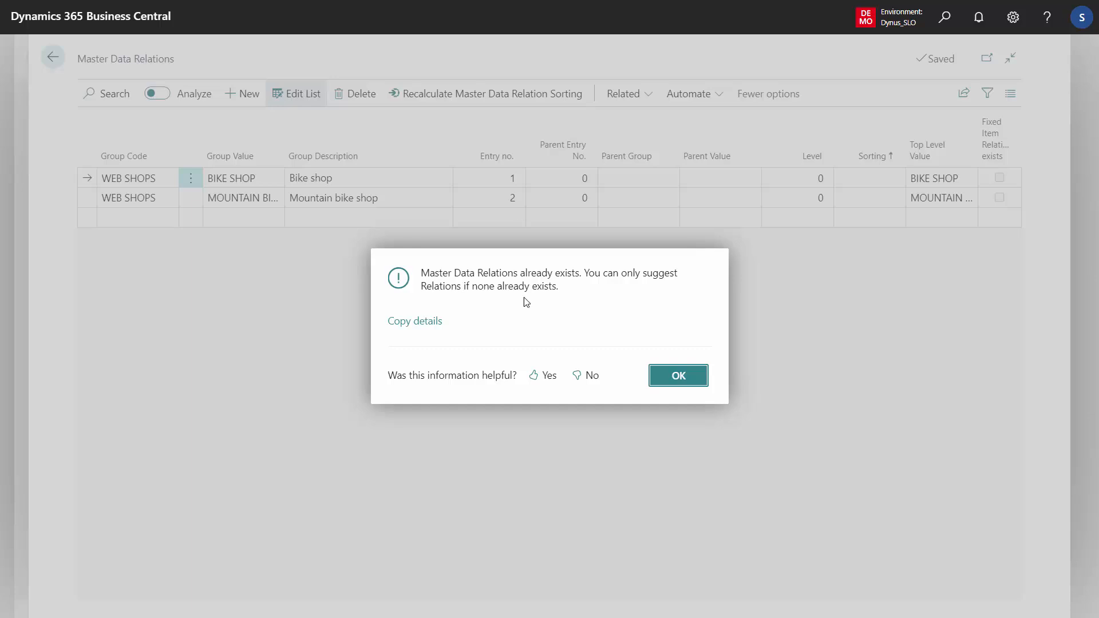
{"action": "left_click", "coordinate": [696, 379]}
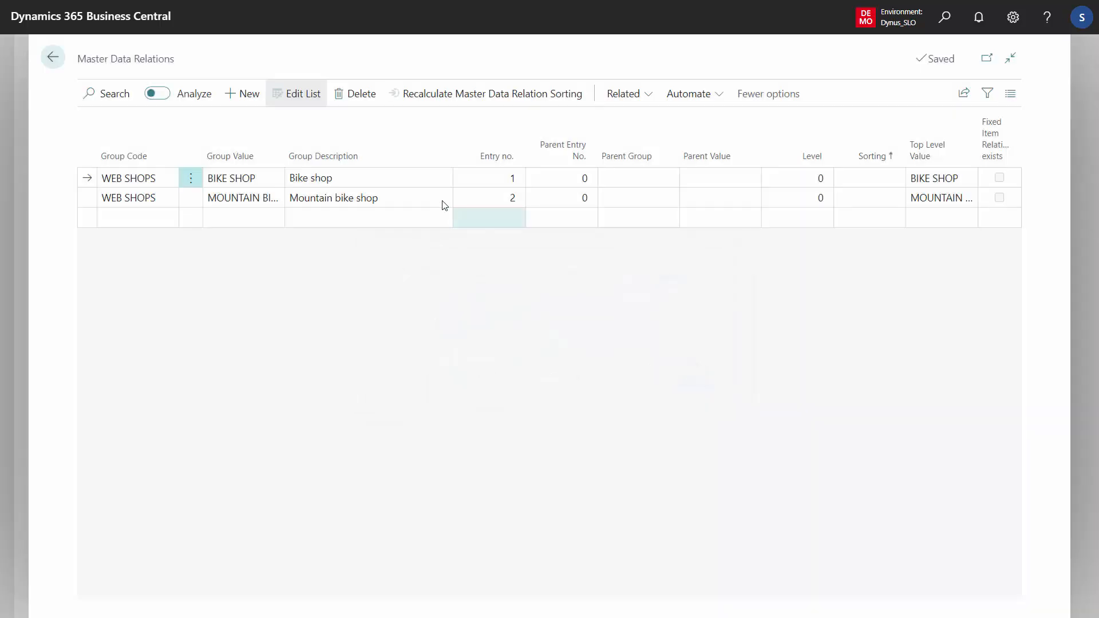
- Delete both WEB SHOPS lines, BIKE SHOP and MOUNTAIN BIKE SHOP, from Master Data Relations
{"action": "key", "text": "shift+Down"}
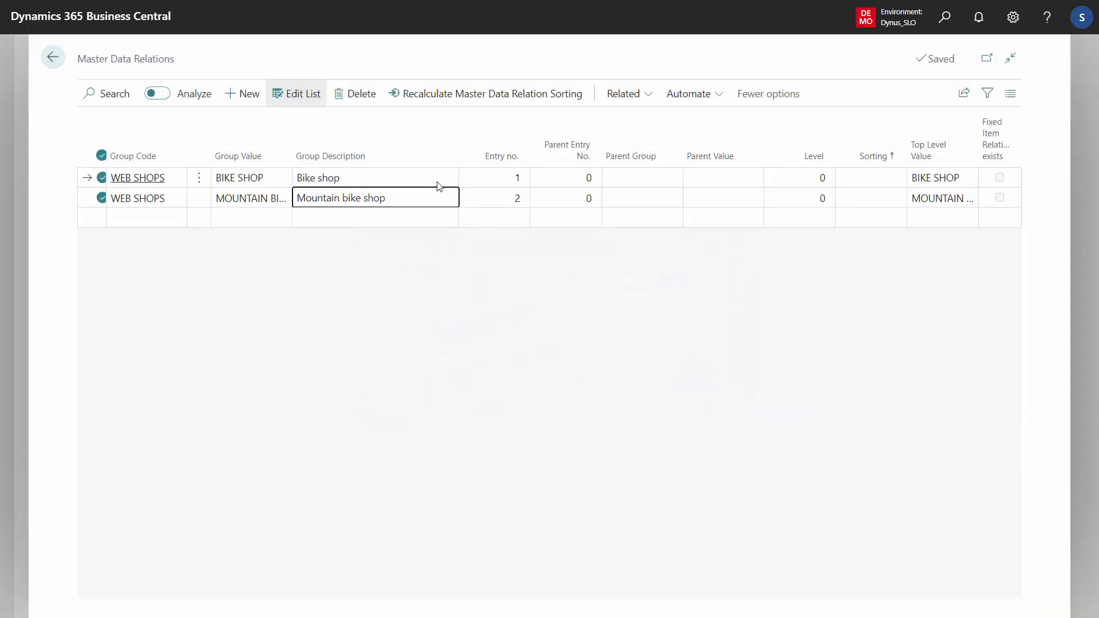
{"action": "left_click", "coordinate": [350, 98]}
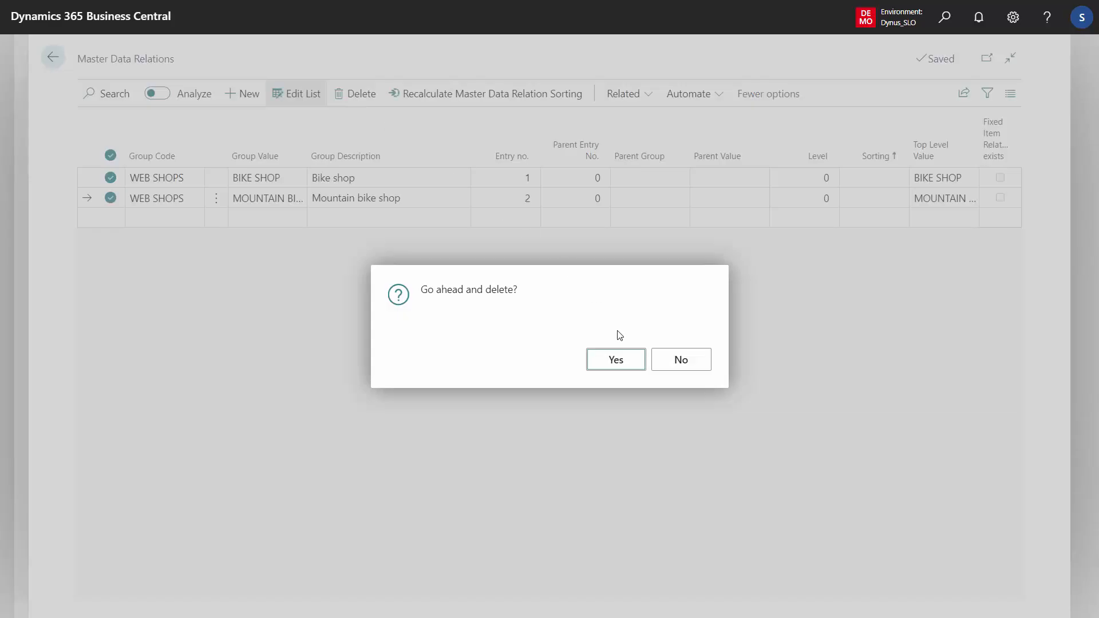
{"action": "left_click", "coordinate": [621, 360]}
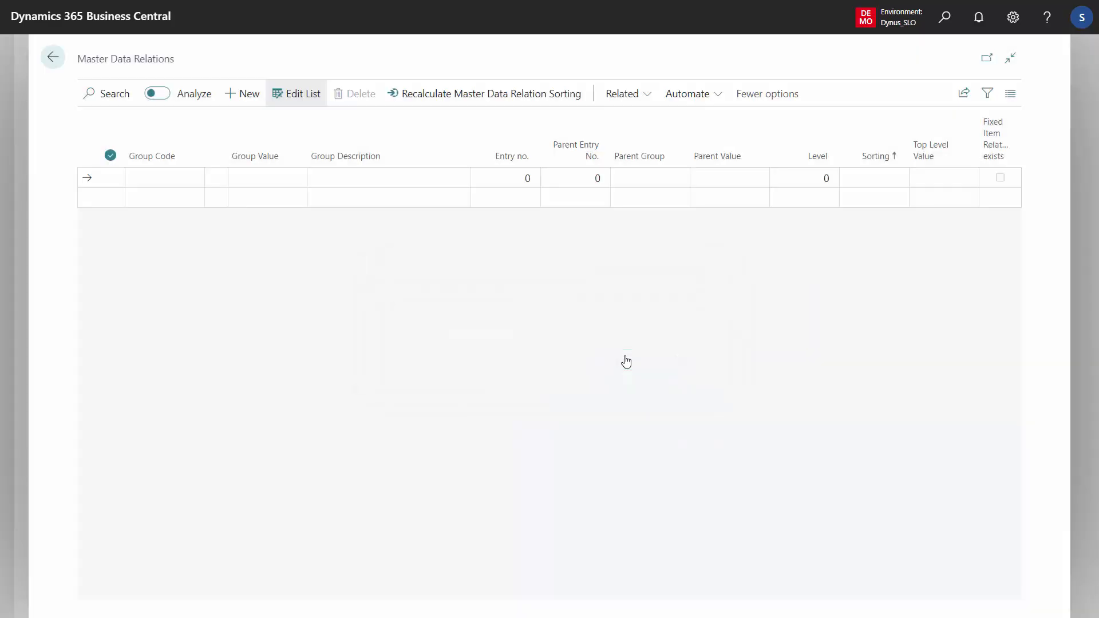
- Generate the suggested master data relations, and return to Master Data Hierarchy
{"action": "left_click", "coordinate": [616, 102]}
{"action": "left_click", "coordinate": [553, 126]}
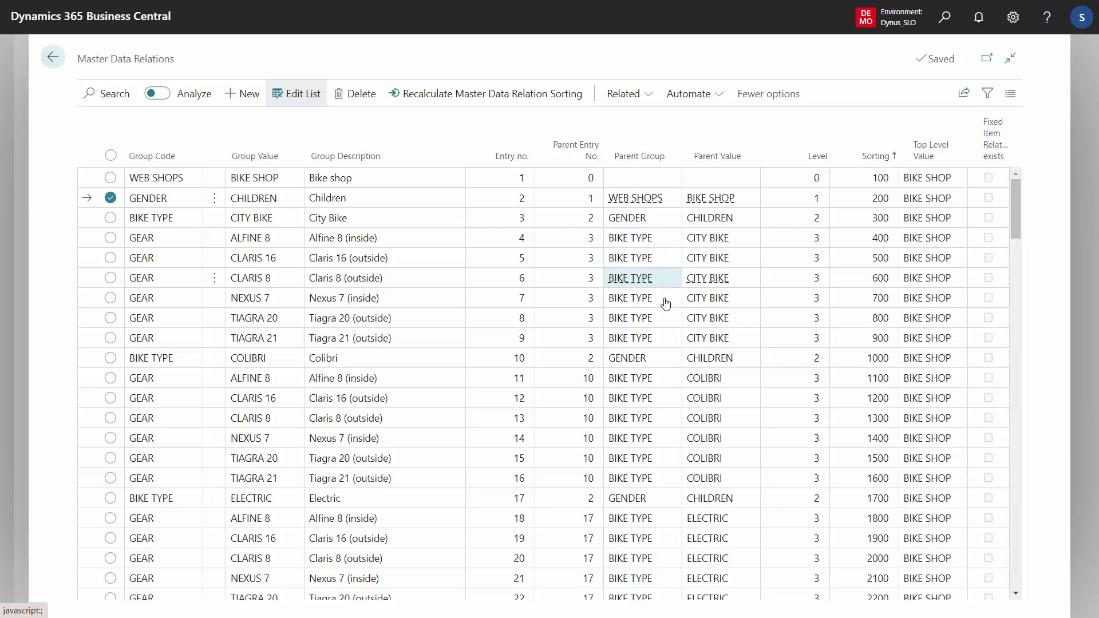
{"action": "left_click", "coordinate": [54, 68]}
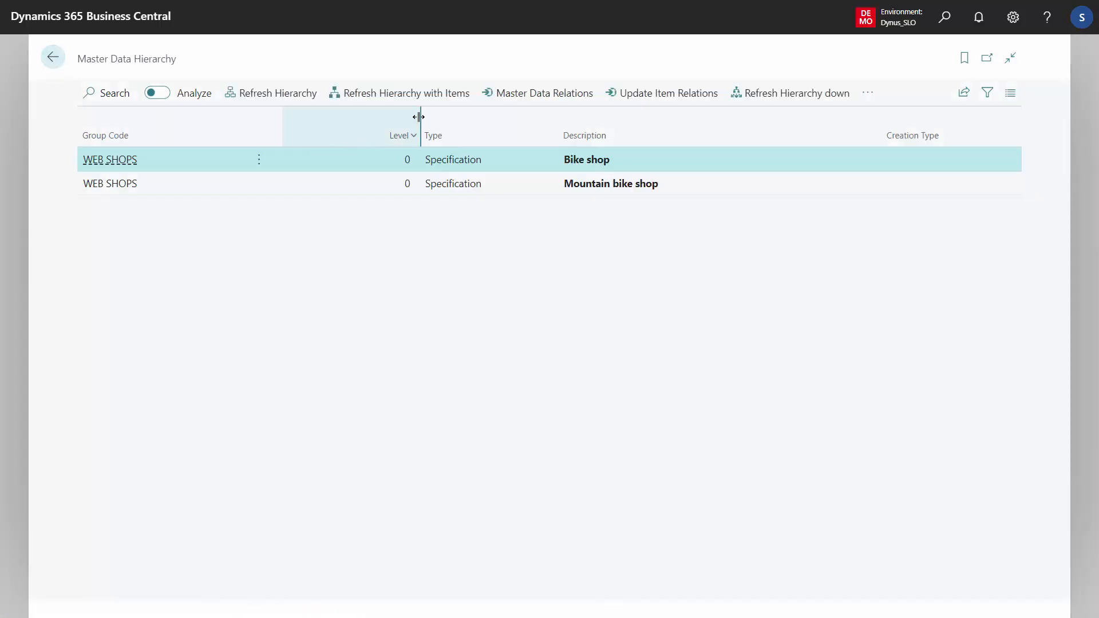
- Refresh the hierarchy with items, and select the Children line under Bike shop
{"action": "left_click", "coordinate": [387, 94]}
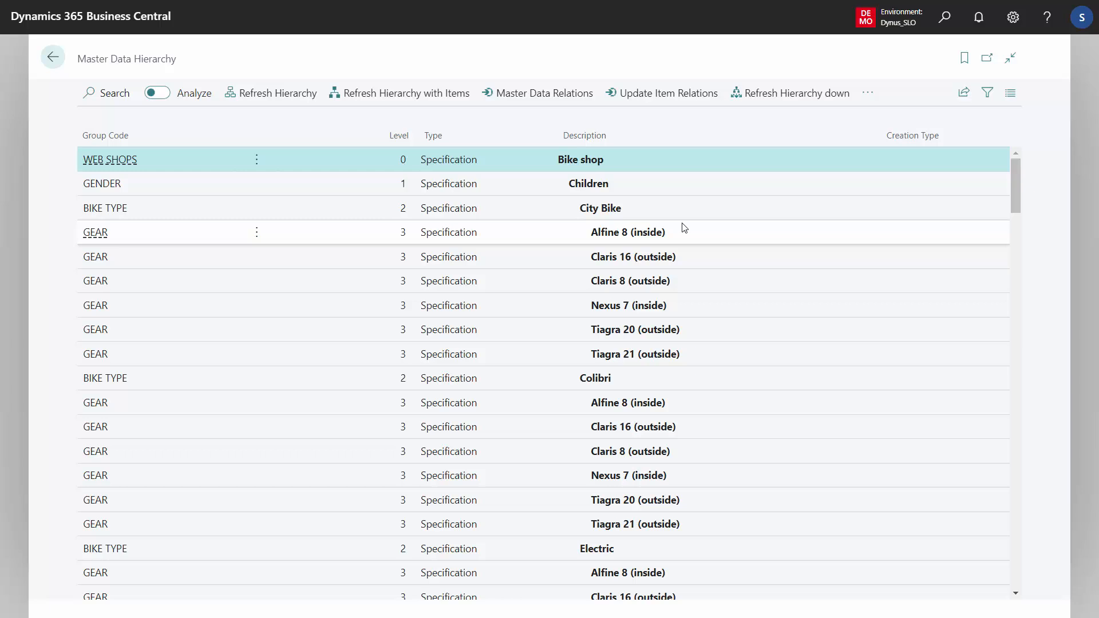
{"action": "left_click", "coordinate": [603, 188]}
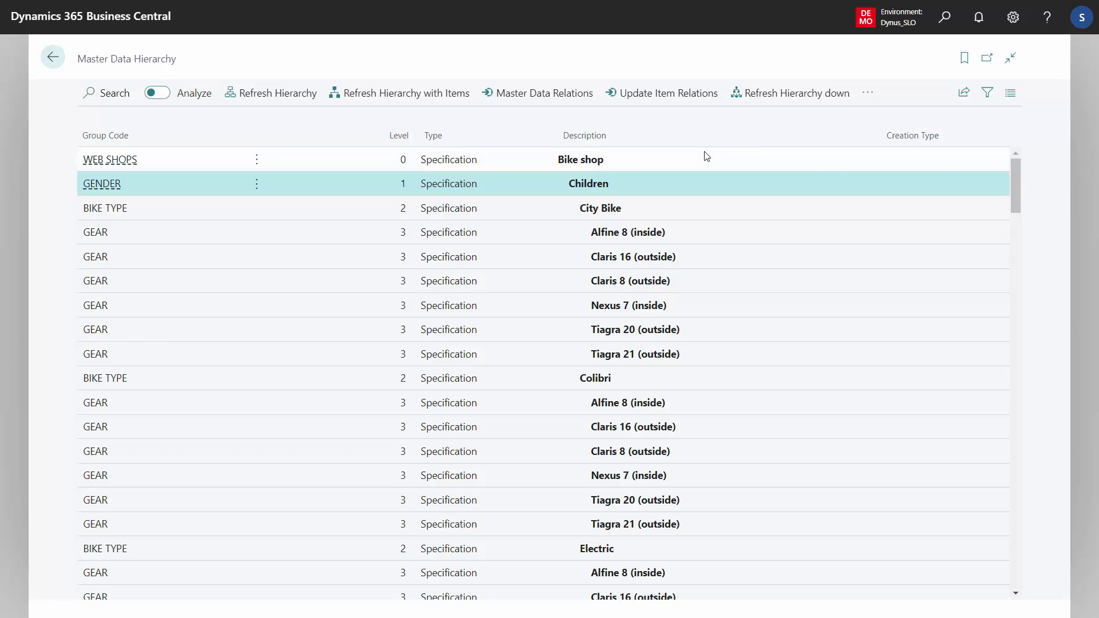
{"action": "left_click", "coordinate": [403, 101]}
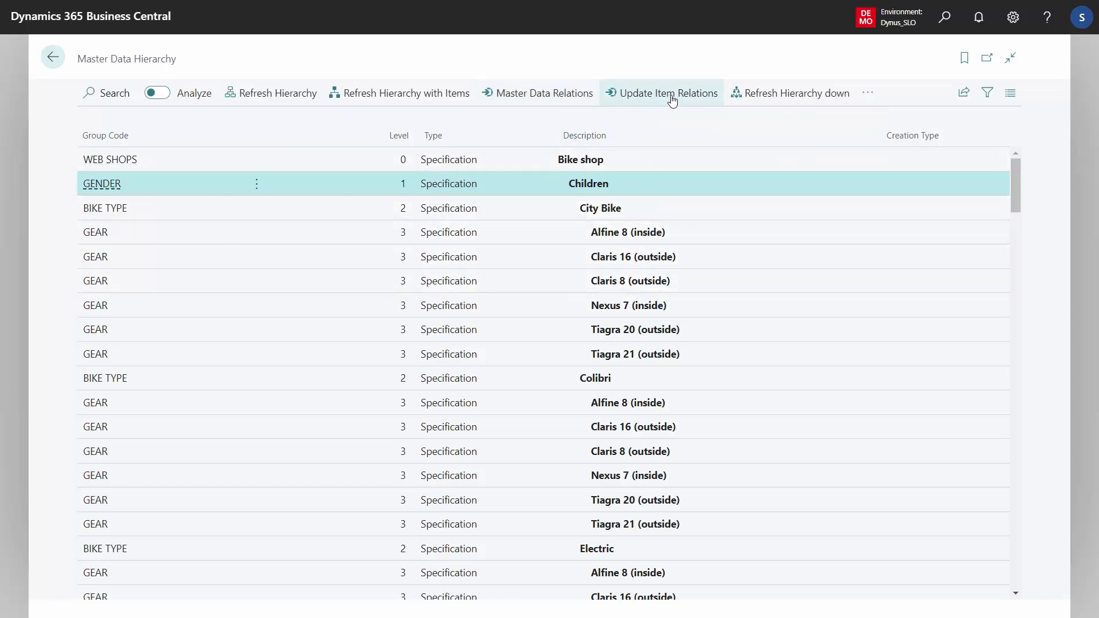
- Update the master data item relations without an item filter, and refresh the hierarchy with items
{"action": "left_click", "coordinate": [673, 101]}
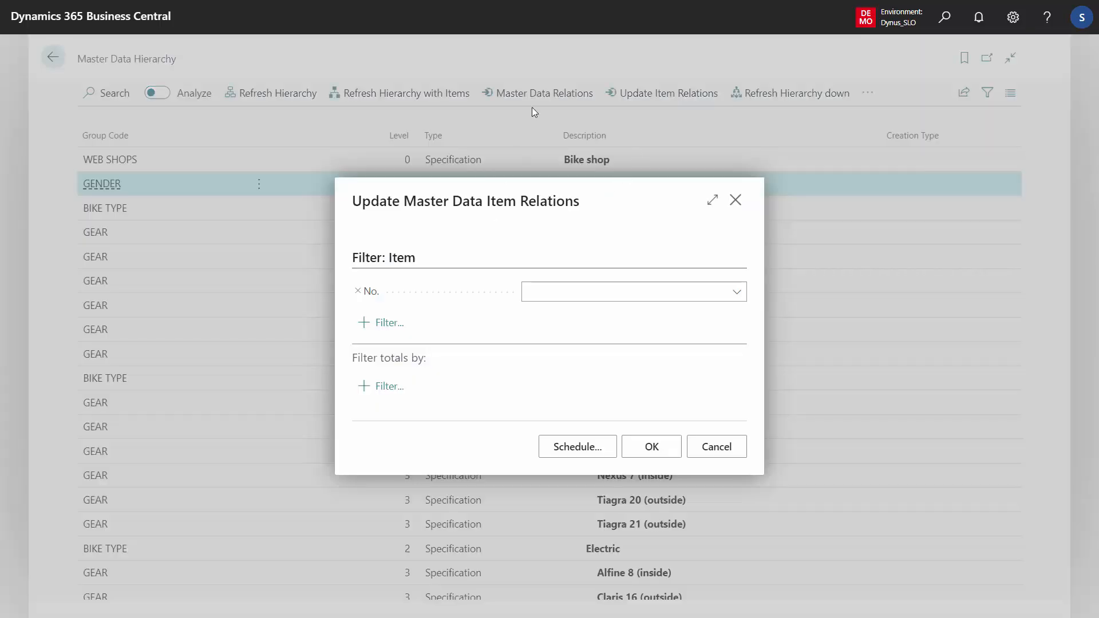
{"action": "left_click", "coordinate": [656, 450]}
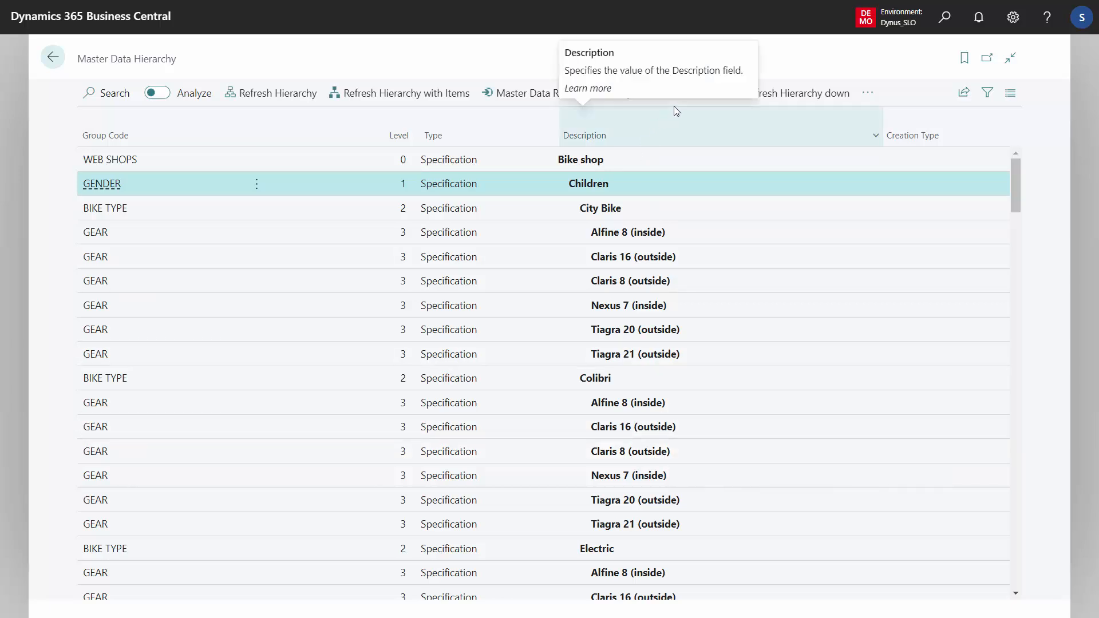
{"action": "left_click", "coordinate": [366, 101]}
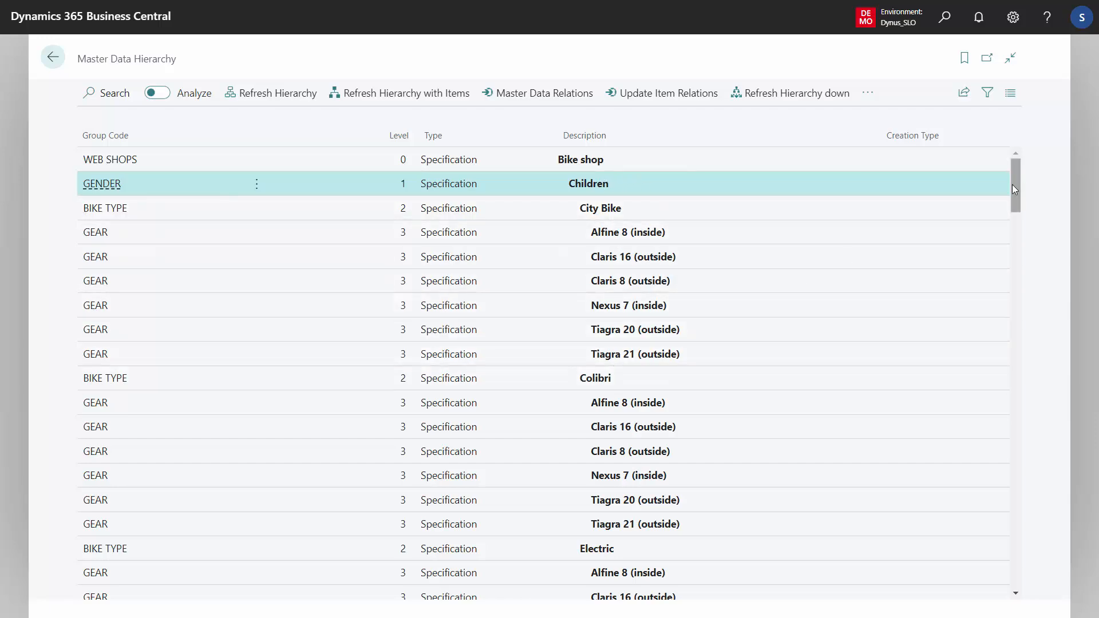
- Examine which items sit under Male, City Bike, Nexus 7 (inside) in the hierarchy
{"action": "left_click_drag", "start_coordinate": [1012, 187], "coordinate": [1003, 326]}
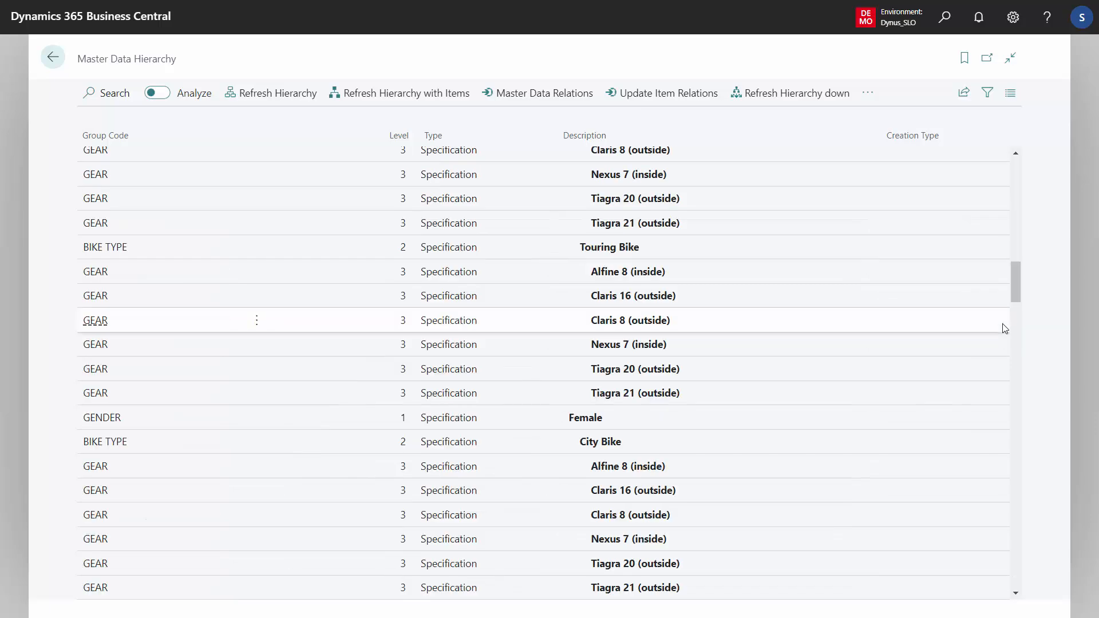
{"action": "left_click", "coordinate": [1013, 539]}
{"action": "left_click", "coordinate": [1014, 541]}
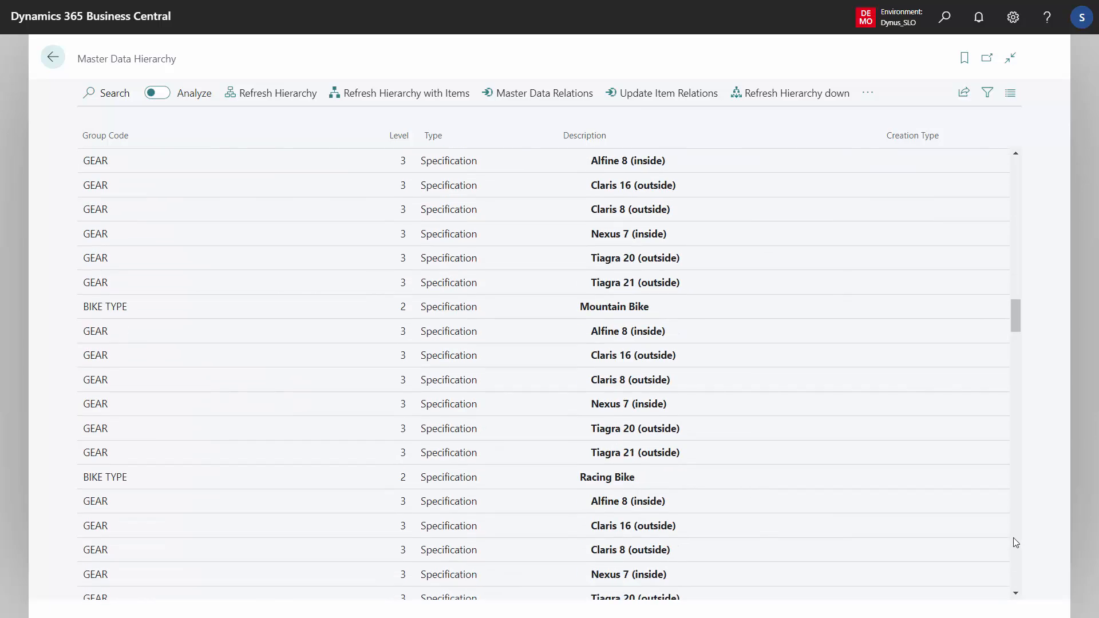
{"action": "left_click", "coordinate": [1013, 541]}
{"action": "left_click", "coordinate": [1013, 541]}
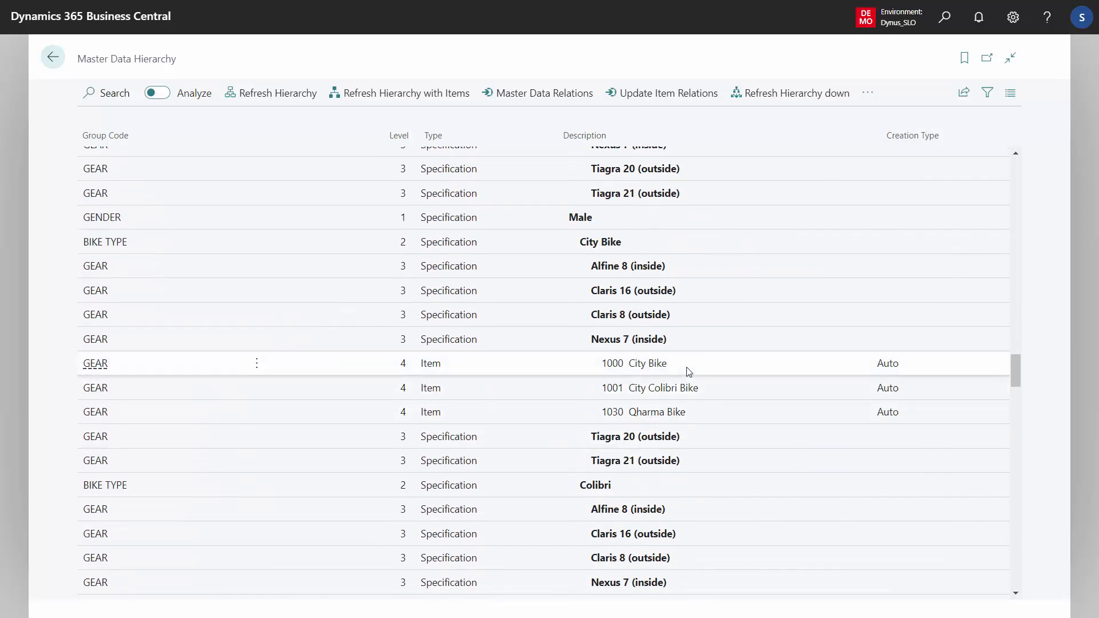
{"action": "left_click", "coordinate": [588, 224]}
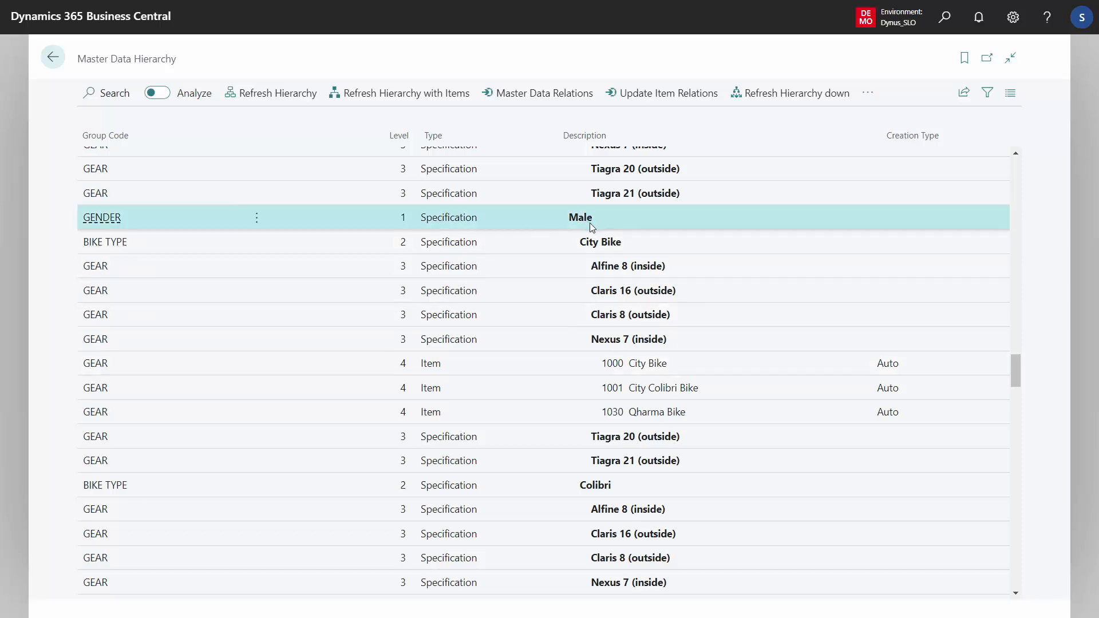
{"action": "left_click", "coordinate": [604, 243]}
{"action": "left_click", "coordinate": [634, 344]}
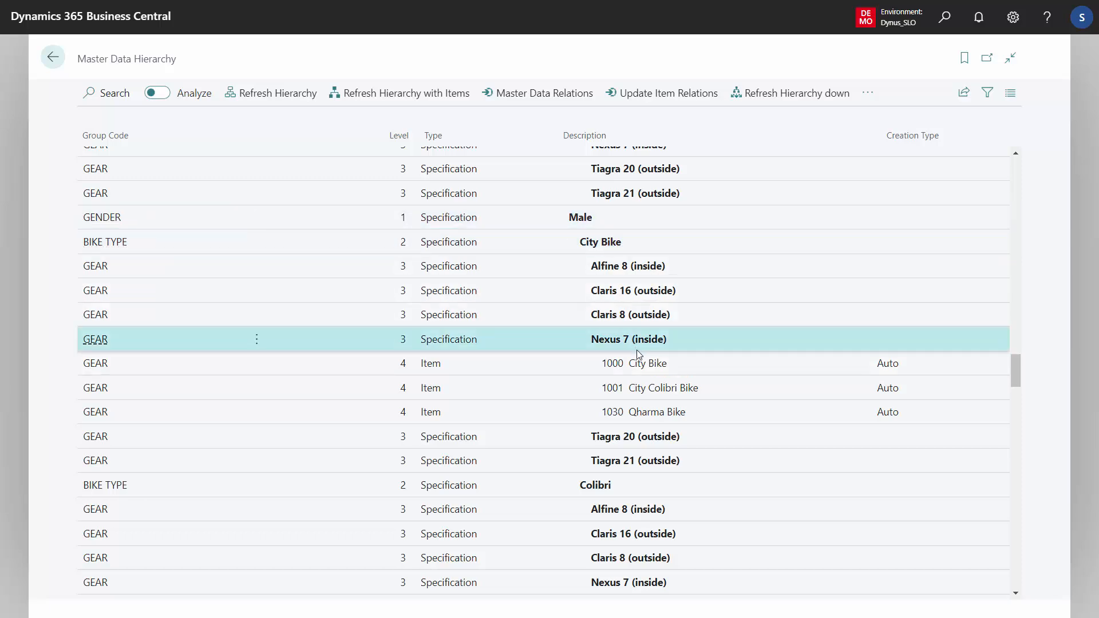
{"action": "left_click", "coordinate": [643, 366]}
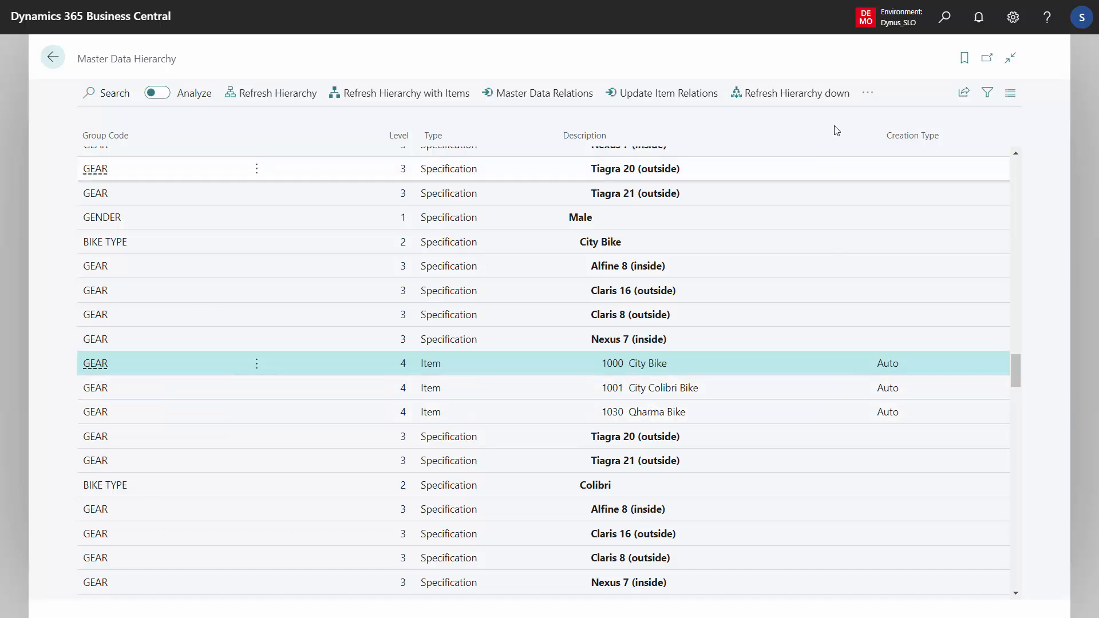
- Review the Master Data Item Relations from the 1000 City Bike line, and return to the hierarchy
{"action": "left_click", "coordinate": [868, 95]}
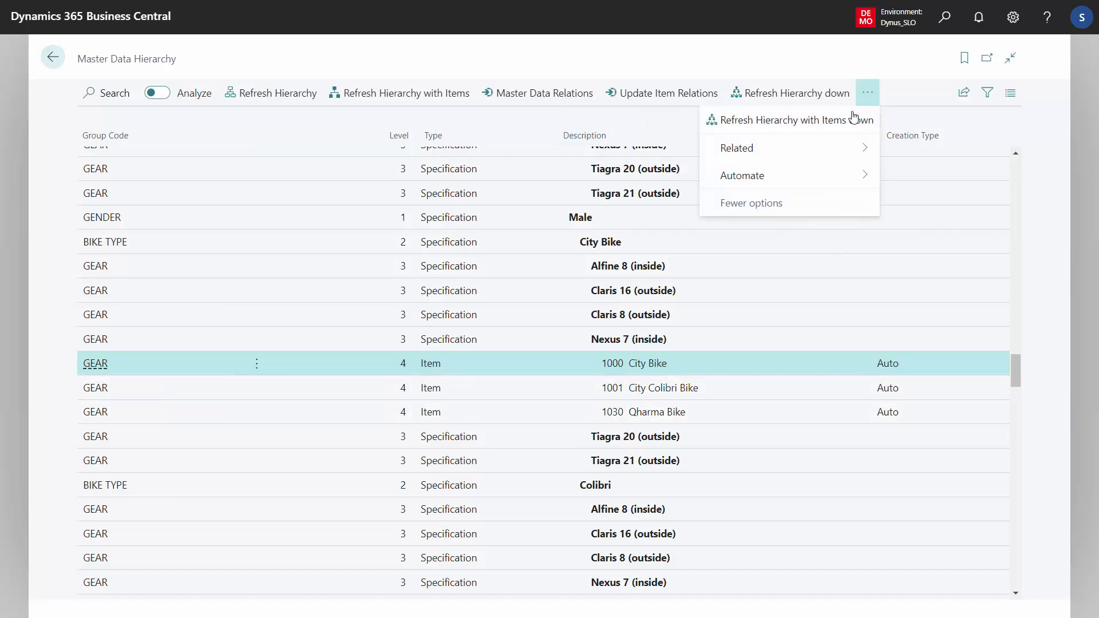
{"action": "mouse_move", "coordinate": [842, 150]}
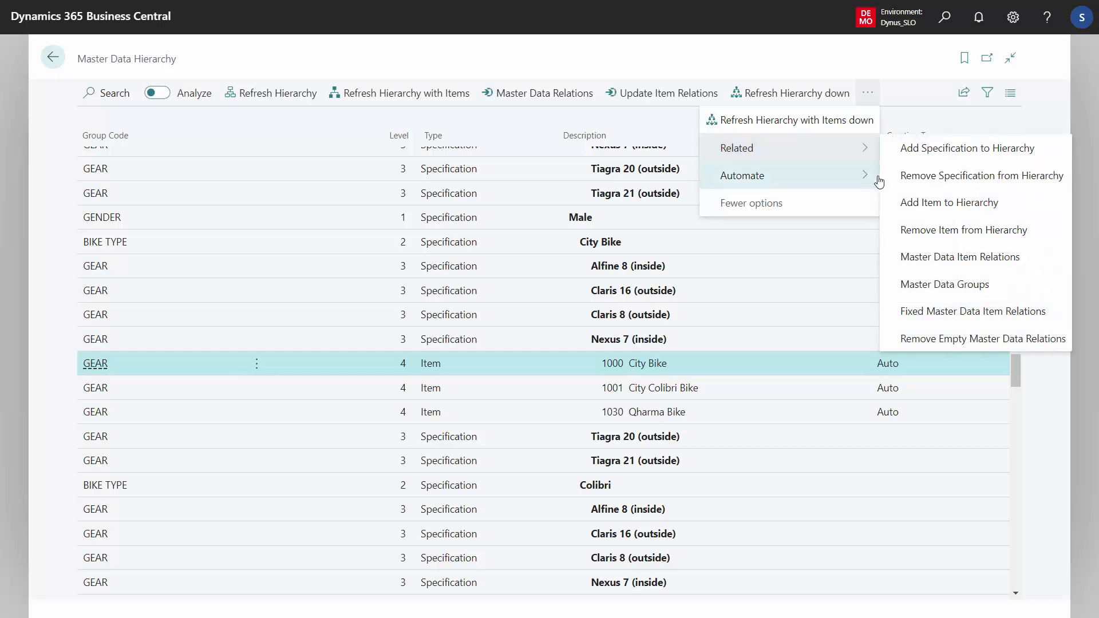
{"action": "left_click", "coordinate": [963, 257]}
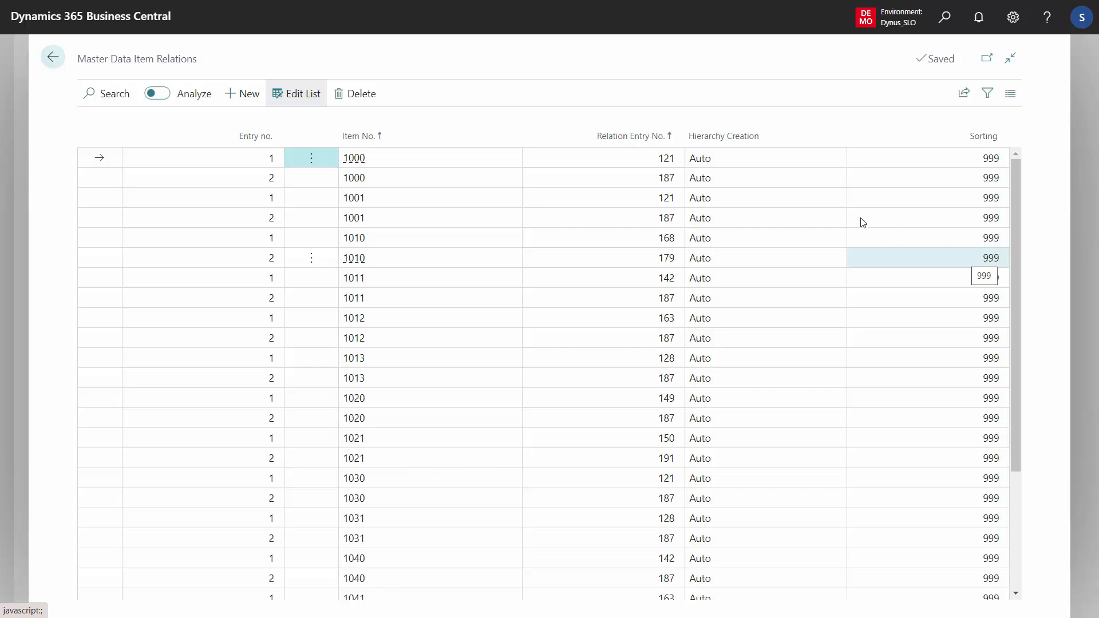
{"action": "left_click", "coordinate": [53, 57]}
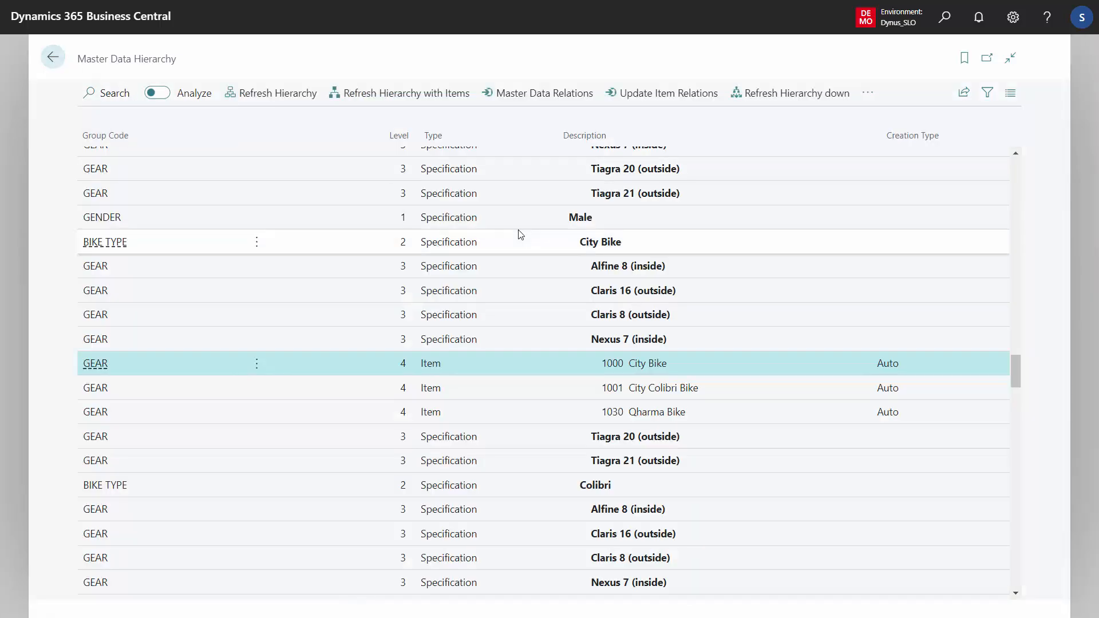
- Remove the Claris 16 (outside) specification under Male, City Bike from the hierarchy
{"action": "left_click", "coordinate": [645, 274]}
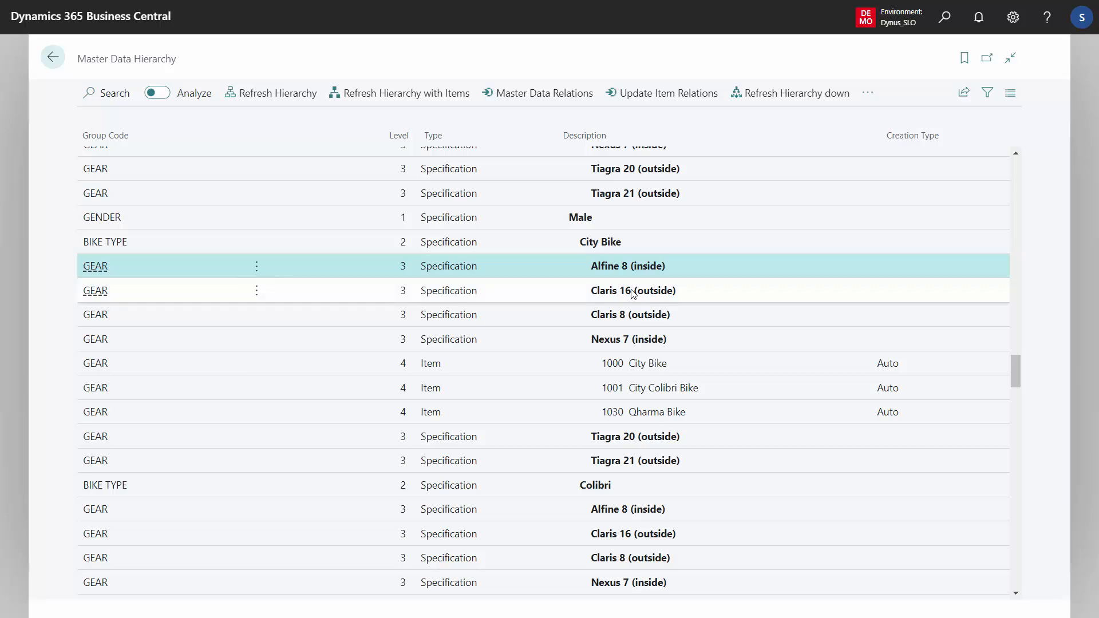
{"action": "left_click", "coordinate": [633, 292]}
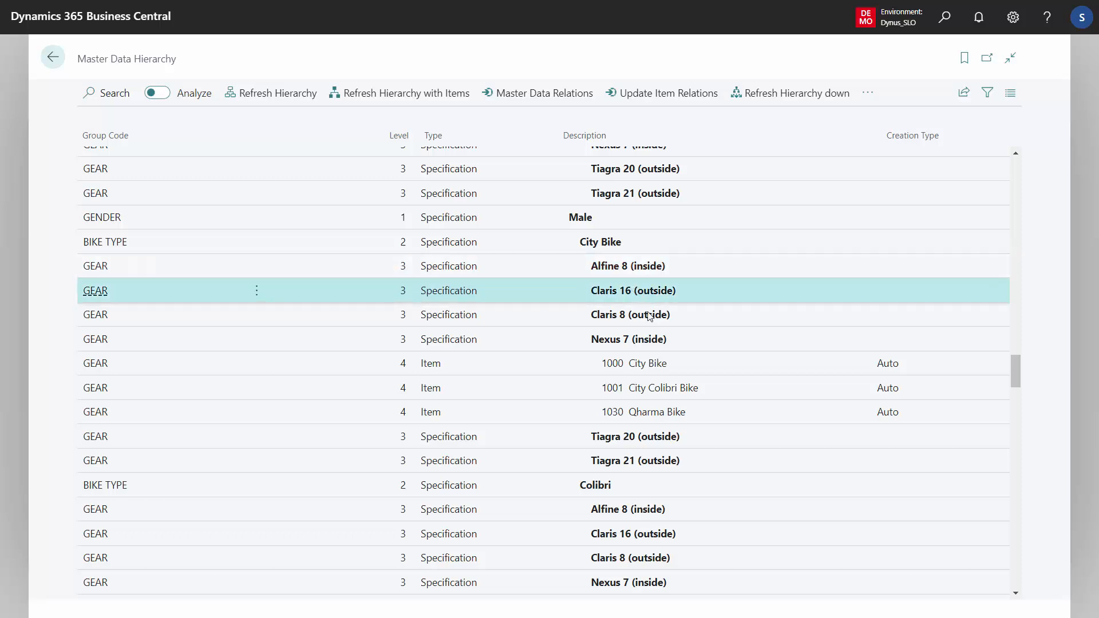
{"action": "left_click", "coordinate": [670, 317], "text": "ctrl"}
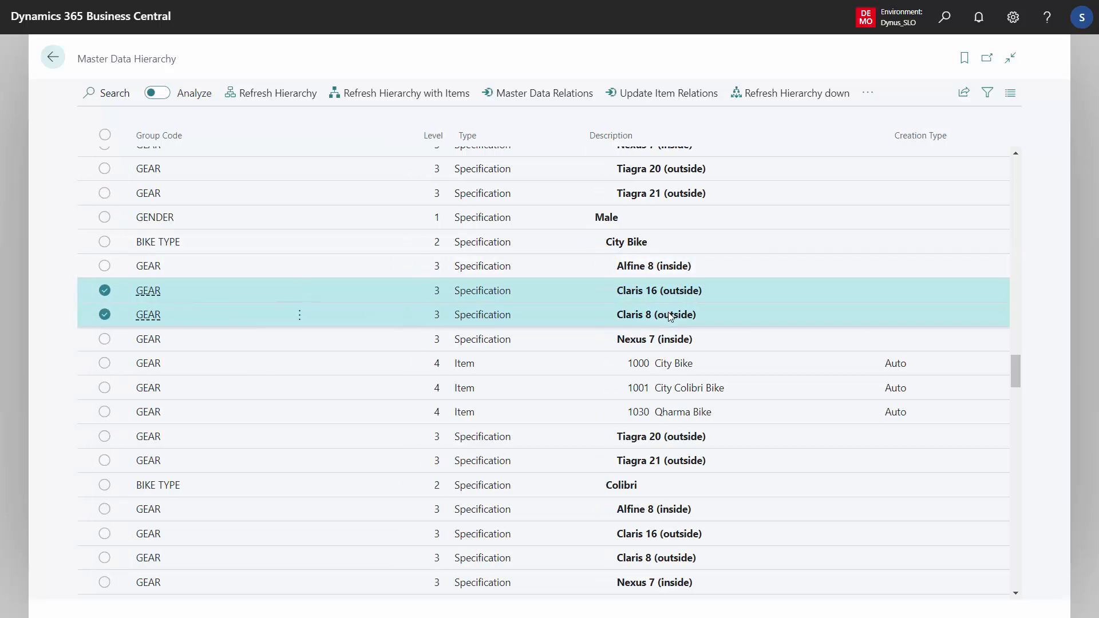
{"action": "left_click", "coordinate": [651, 289]}
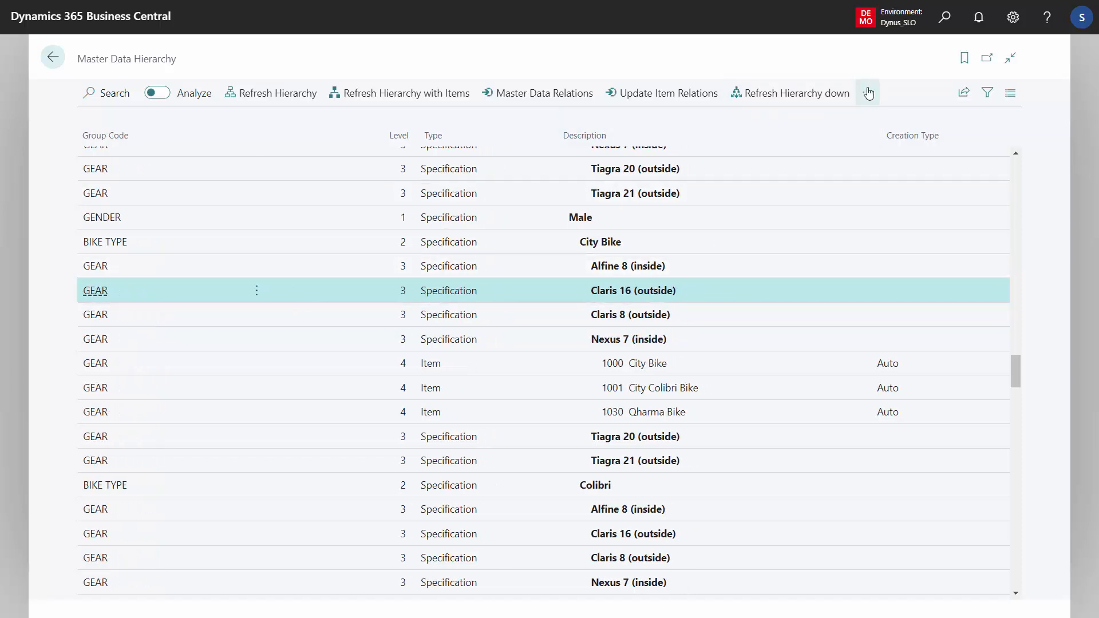
{"action": "left_click", "coordinate": [868, 94]}
{"action": "mouse_move", "coordinate": [854, 147]}
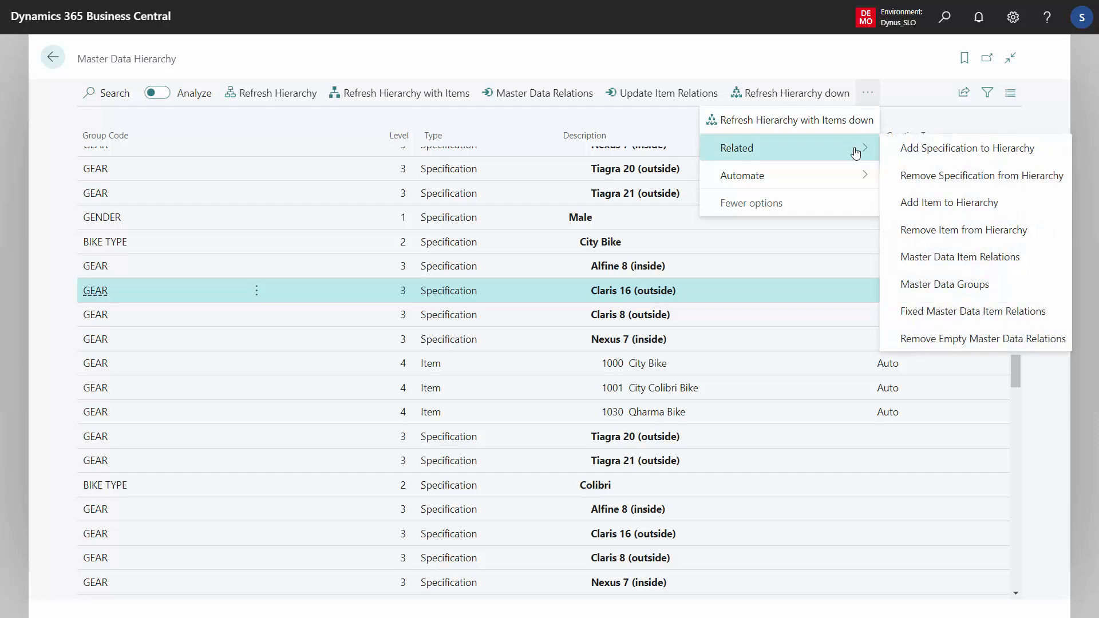
{"action": "left_click", "coordinate": [950, 179]}
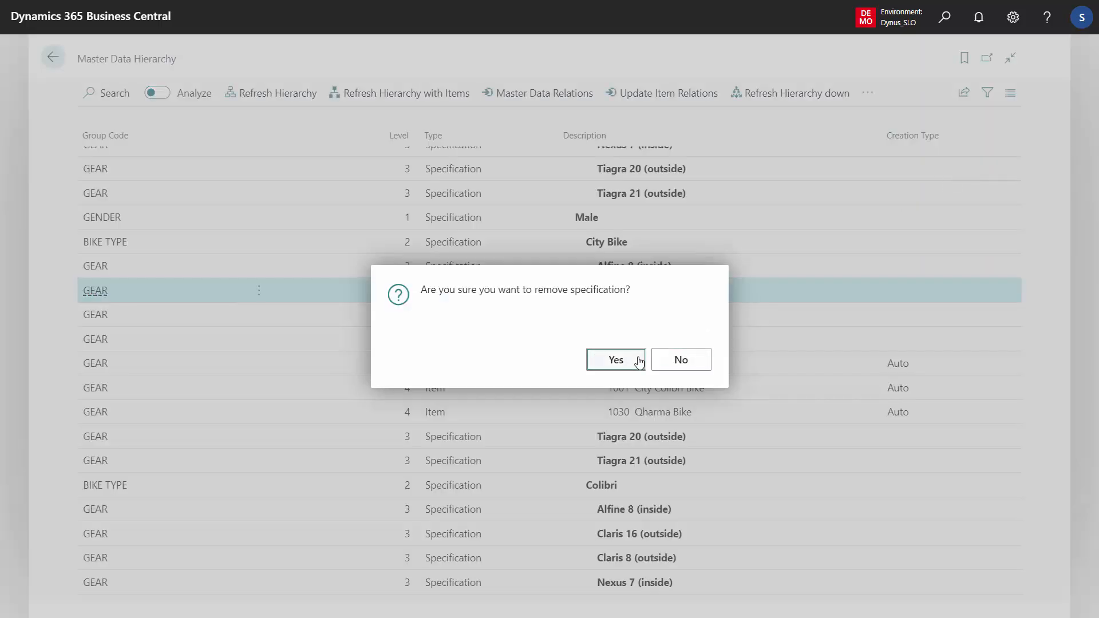
{"action": "left_click", "coordinate": [616, 359]}
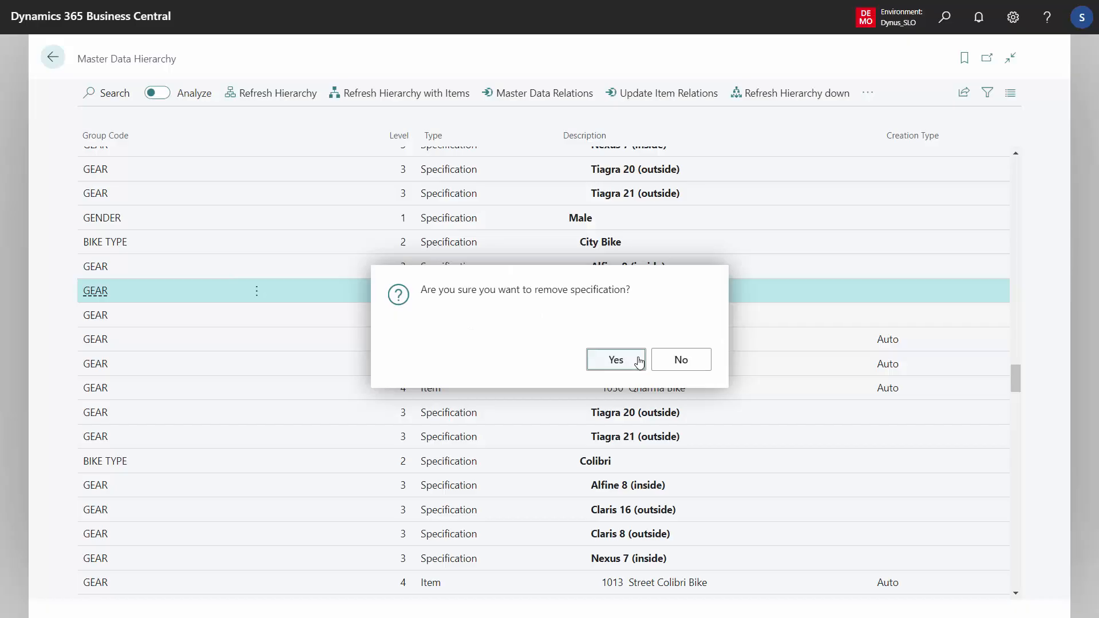
{"action": "left_click", "coordinate": [616, 359]}
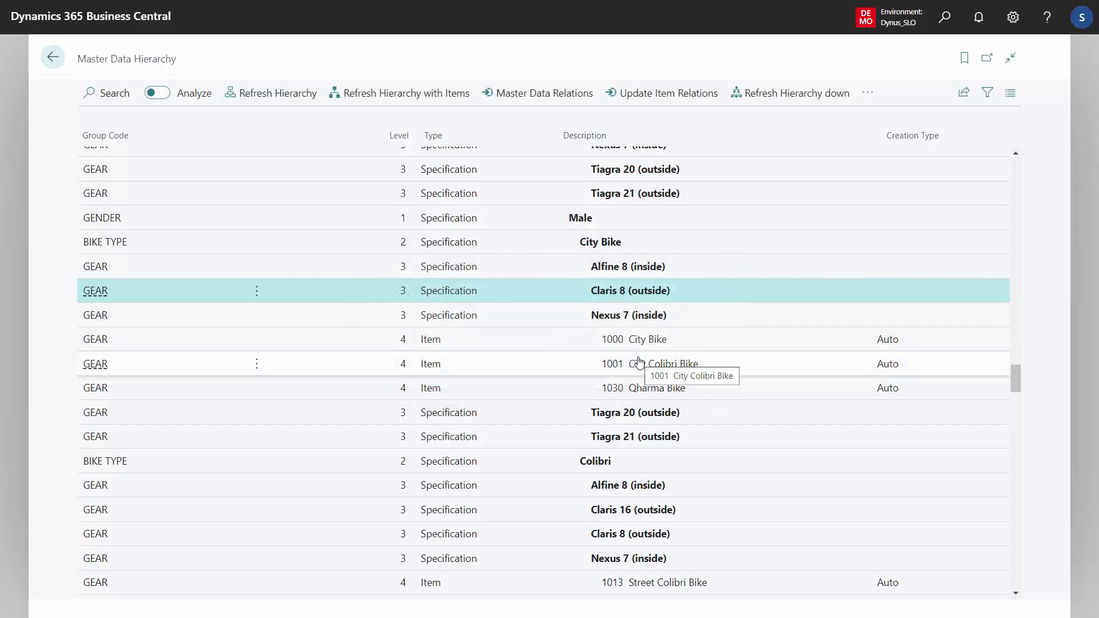
- Remove the Claris 8 (outside) specification under Male, City Bike from the hierarchy
{"action": "left_click", "coordinate": [867, 93]}
{"action": "left_click", "coordinate": [825, 149]}
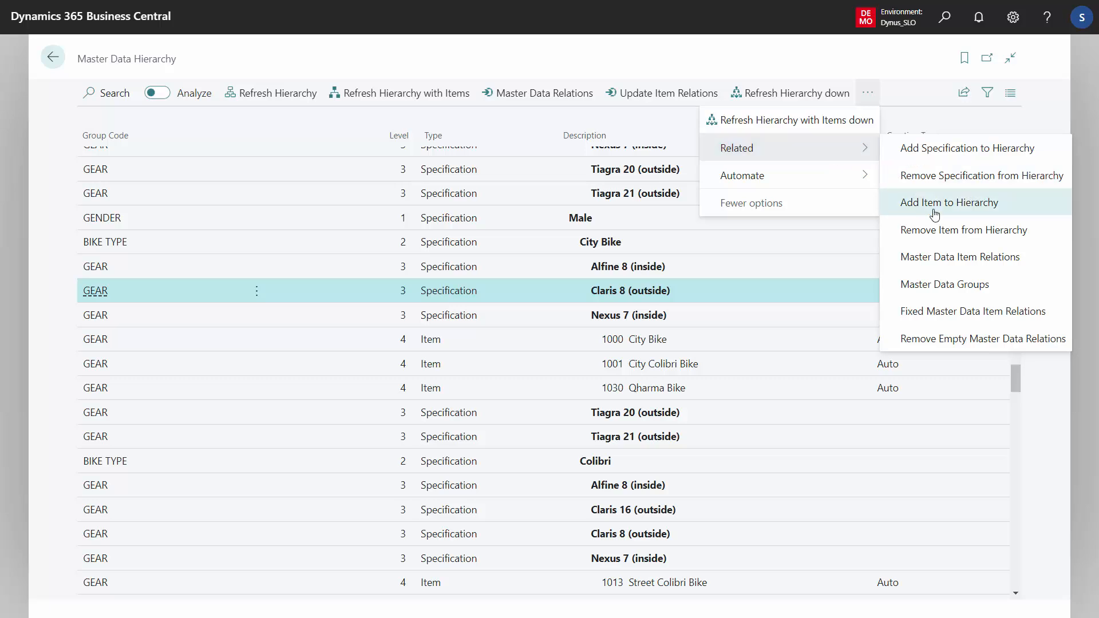
{"action": "left_click", "coordinate": [995, 178]}
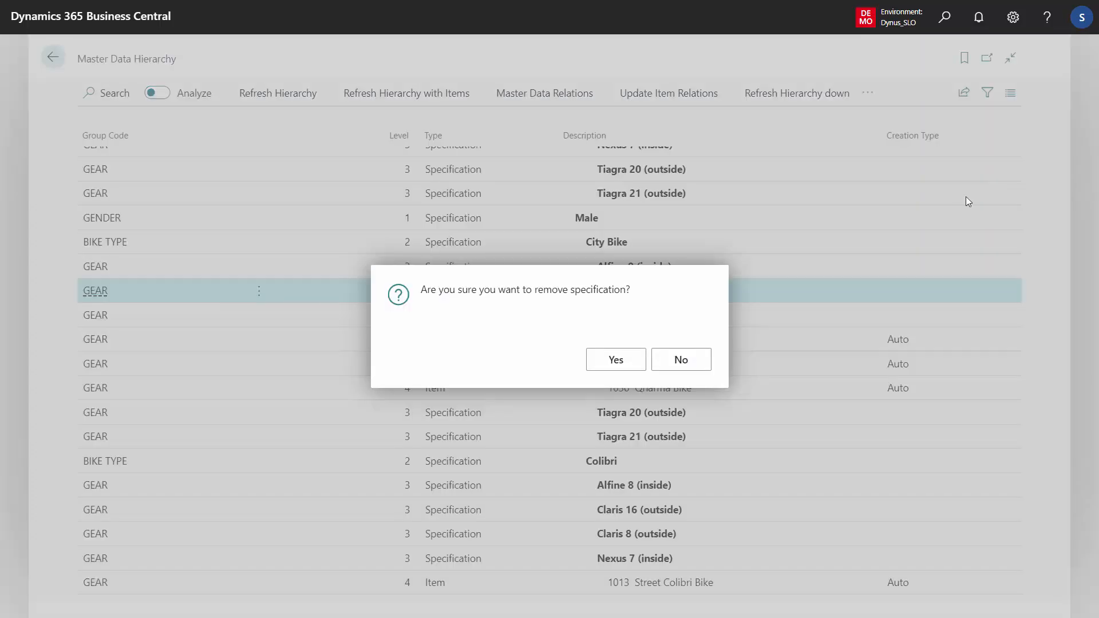
{"action": "left_click", "coordinate": [616, 360]}
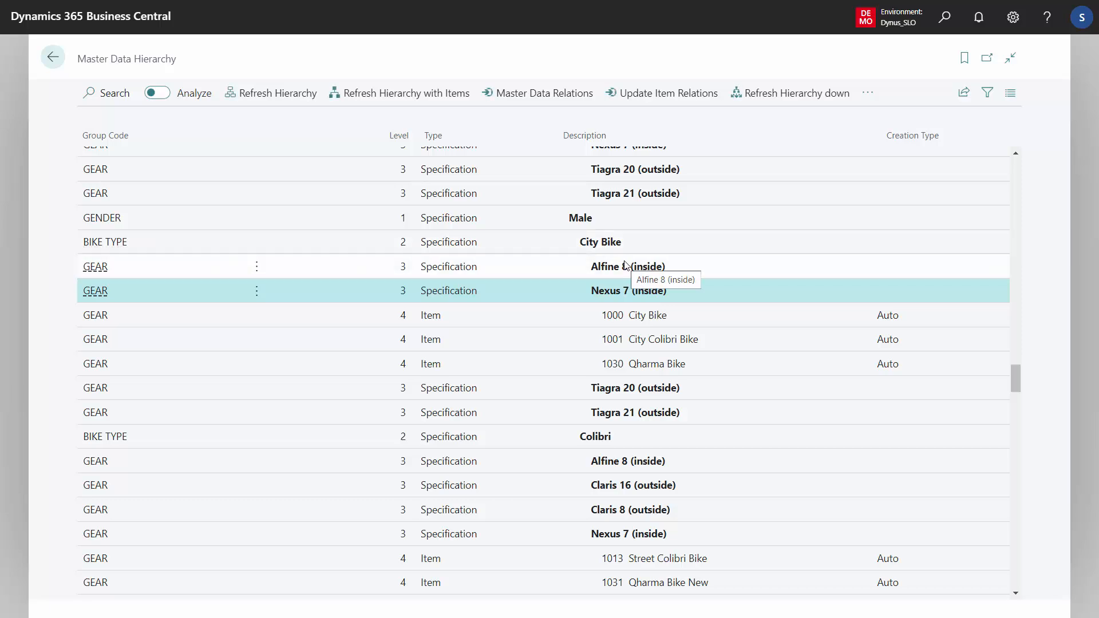
- Remove the empty master data relations among the rows from Male down to Tiagra 21 (outside) under City Bike
{"action": "left_click", "coordinate": [587, 214]}
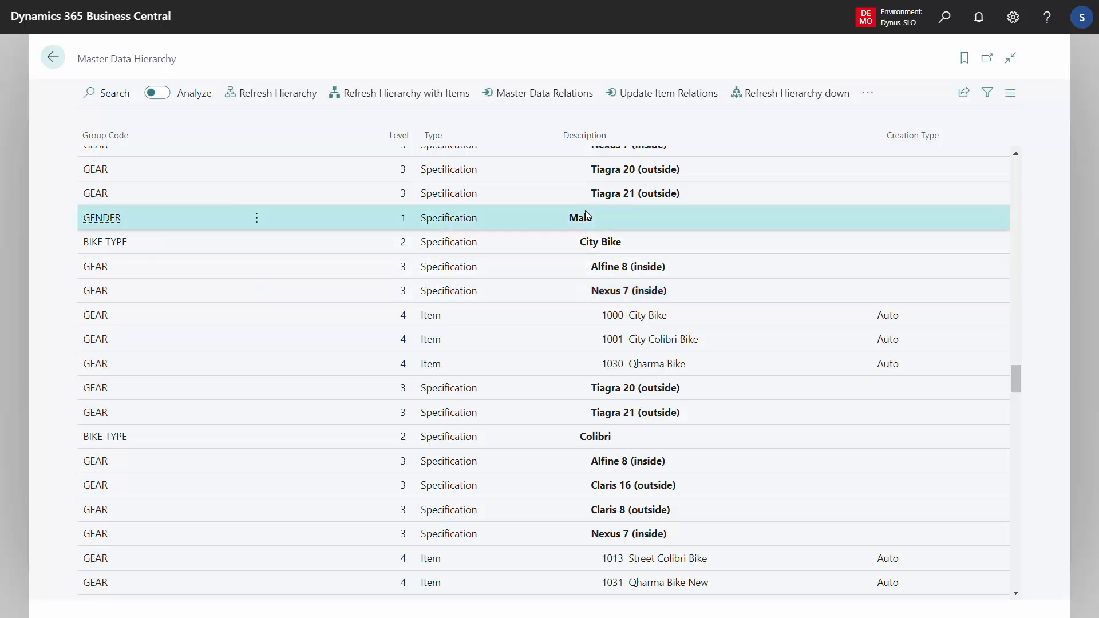
{"action": "left_click", "coordinate": [611, 248]}
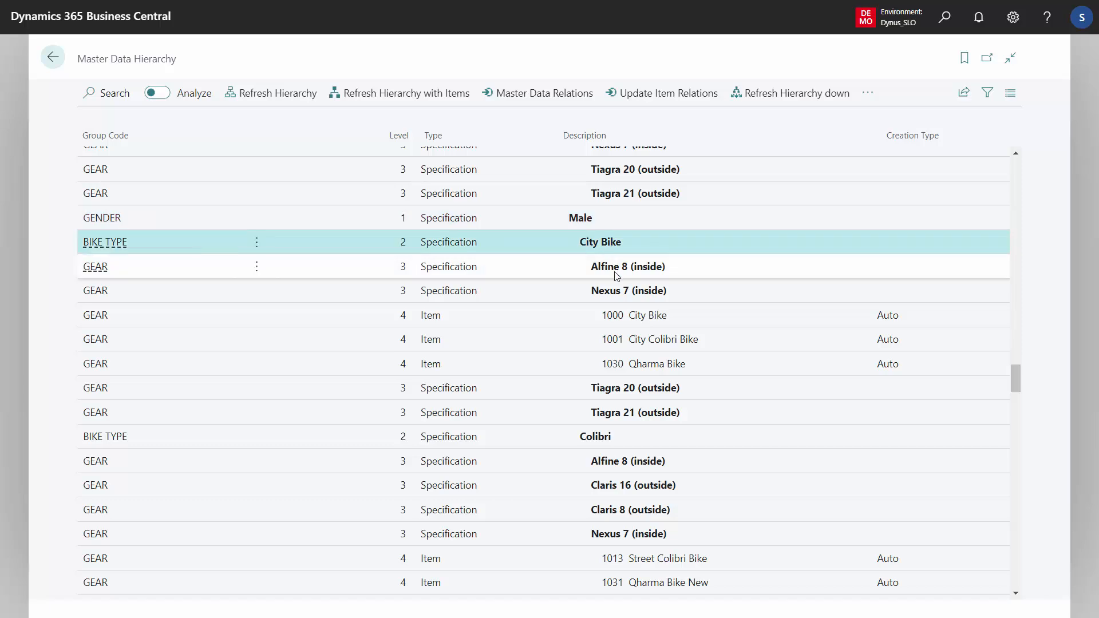
{"action": "left_click", "coordinate": [617, 272]}
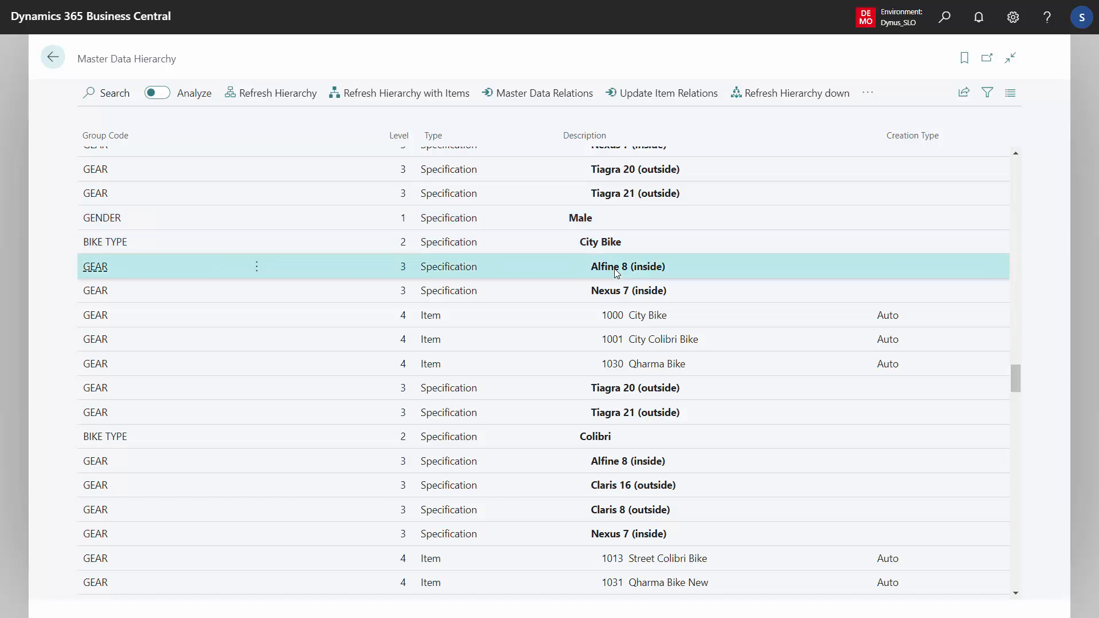
{"action": "left_click", "coordinate": [630, 390], "text": "ctrl"}
{"action": "left_click", "coordinate": [630, 414], "text": "ctrl"}
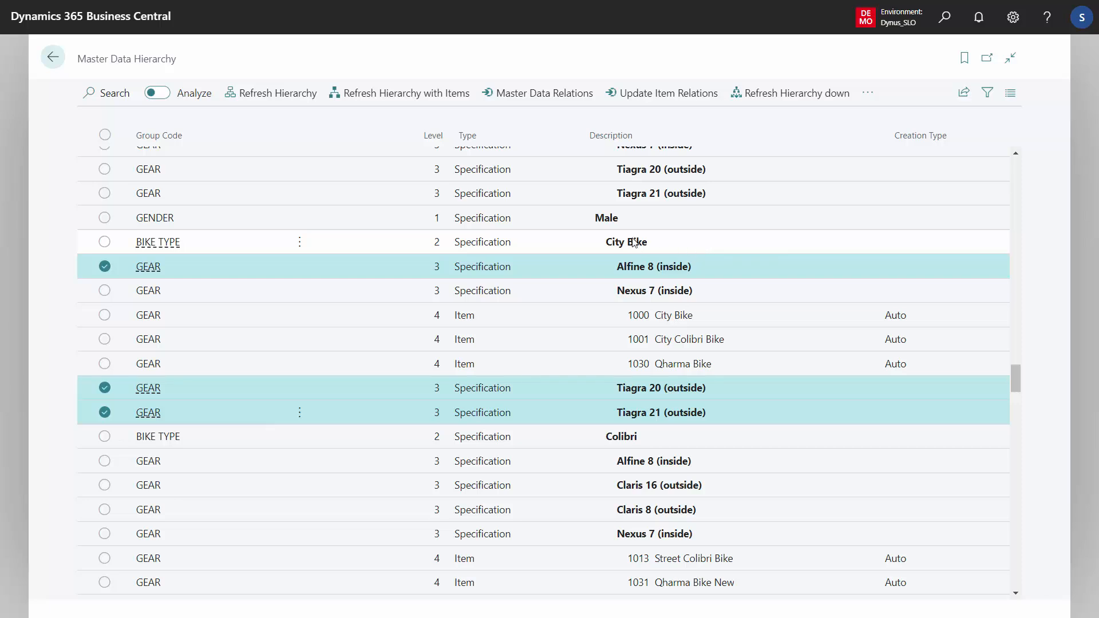
{"action": "left_click", "coordinate": [613, 217]}
{"action": "left_click", "coordinate": [624, 413], "text": "shift"}
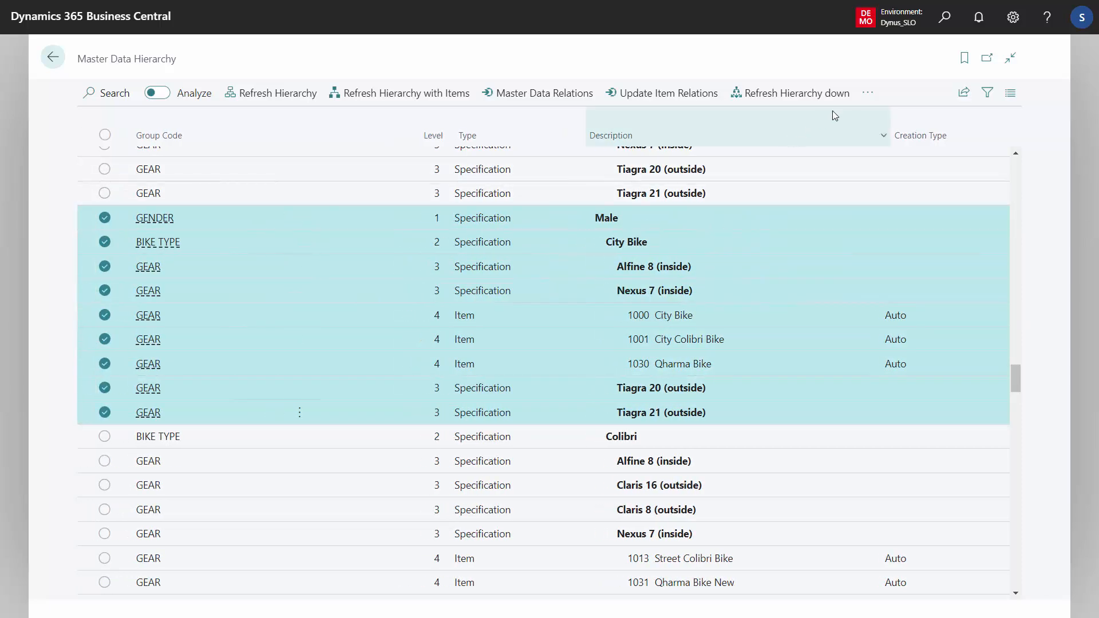
{"action": "left_click", "coordinate": [869, 94]}
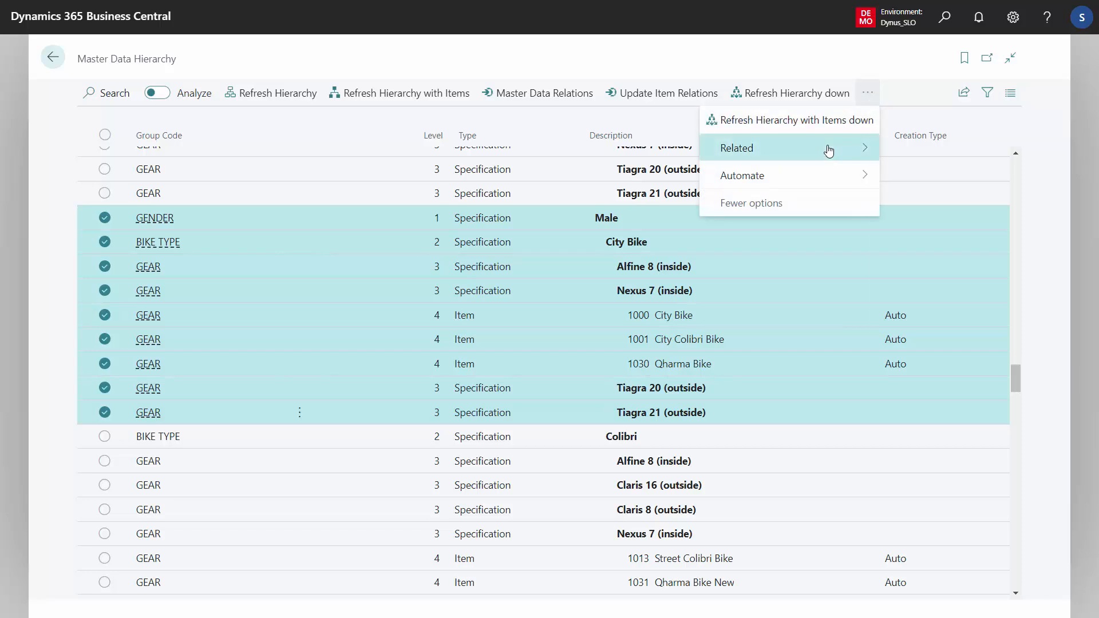
{"action": "mouse_move", "coordinate": [830, 147]}
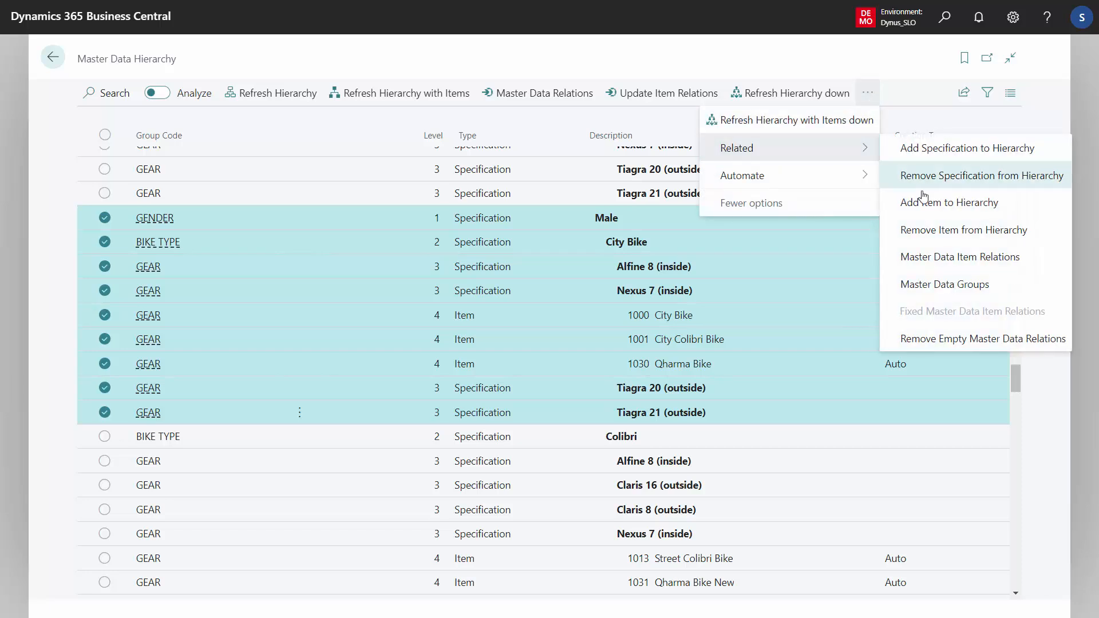
{"action": "left_click", "coordinate": [950, 340]}
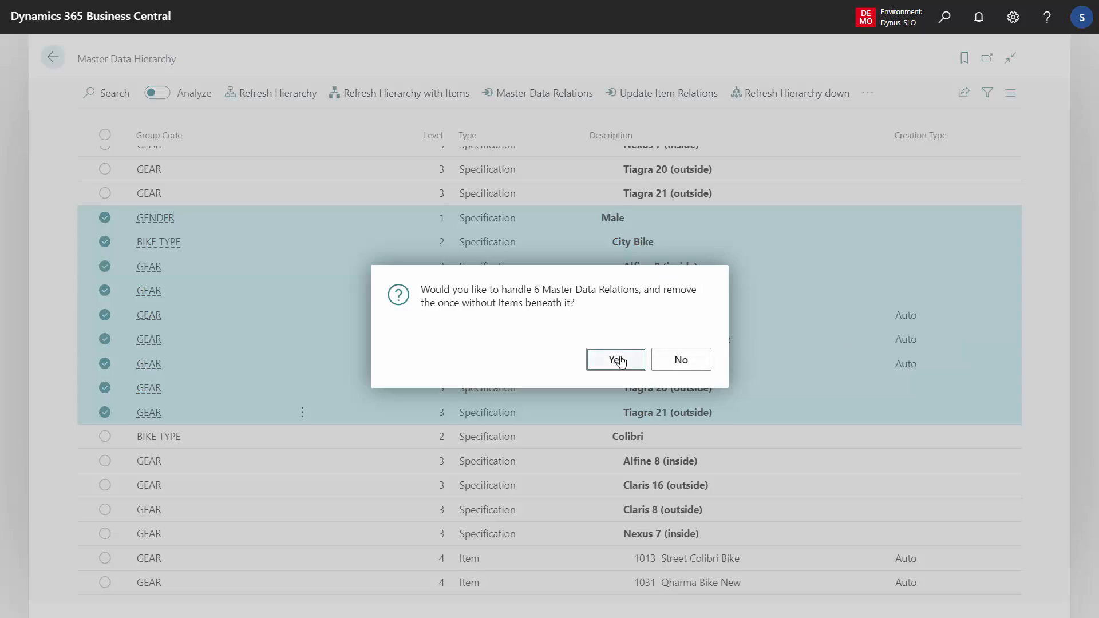
{"action": "left_click", "coordinate": [617, 360]}
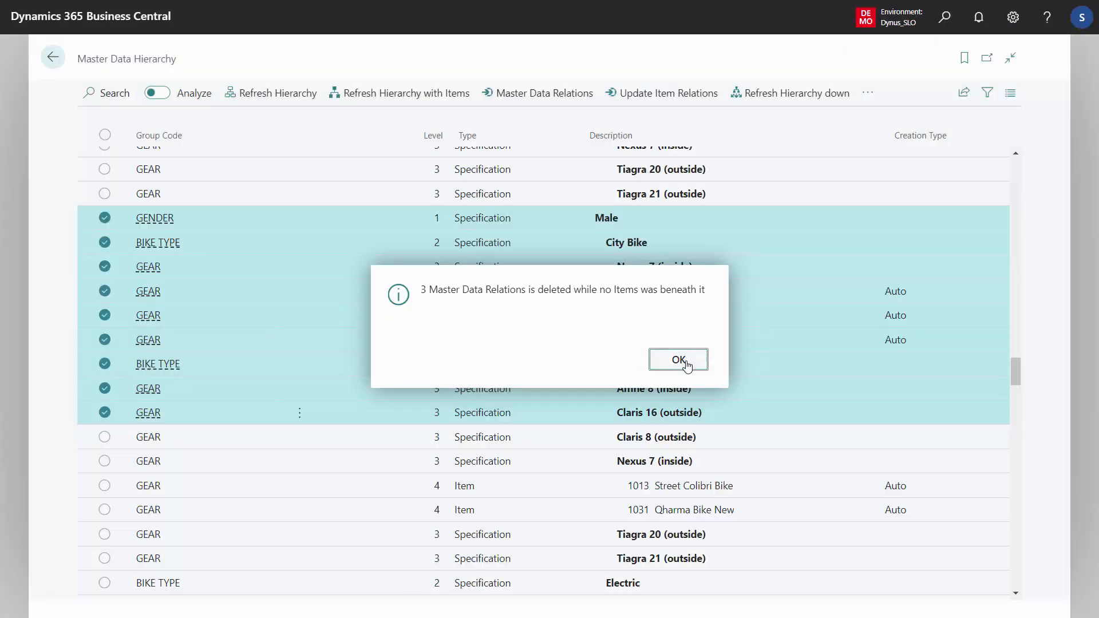
{"action": "left_click", "coordinate": [686, 364]}
{"action": "left_click", "coordinate": [632, 243]}
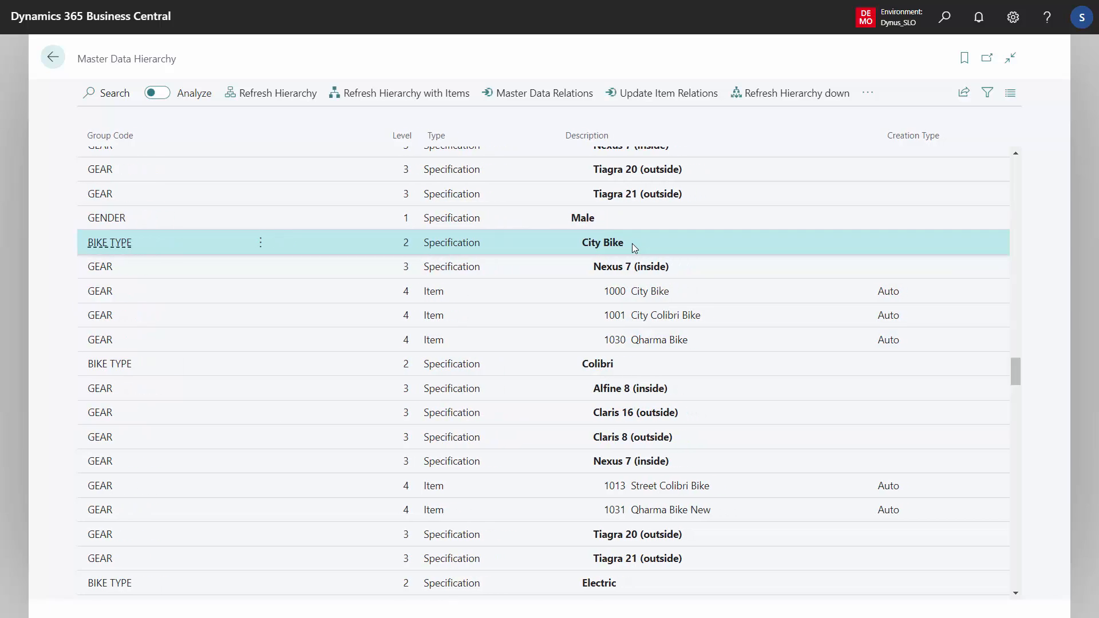
{"action": "left_click", "coordinate": [623, 266]}
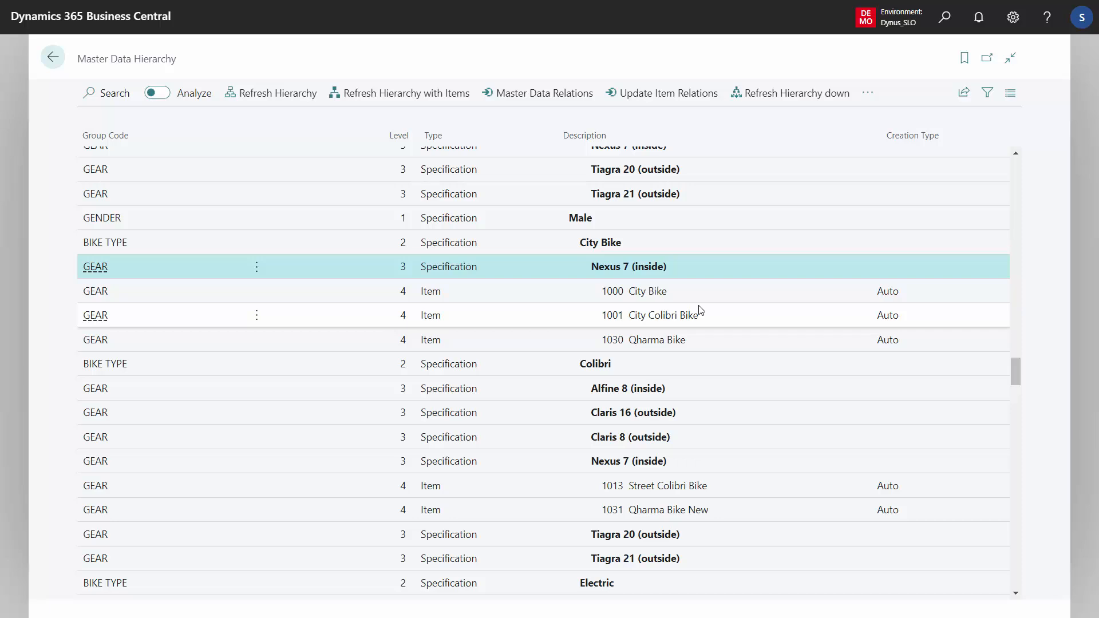
- Remove the empty master data relations from Tiagra 21 (outside) just above Male through Nexus 7 (inside) under Male, Colibri
{"action": "left_click", "coordinate": [641, 198]}
{"action": "left_click", "coordinate": [643, 463], "text": "shift"}
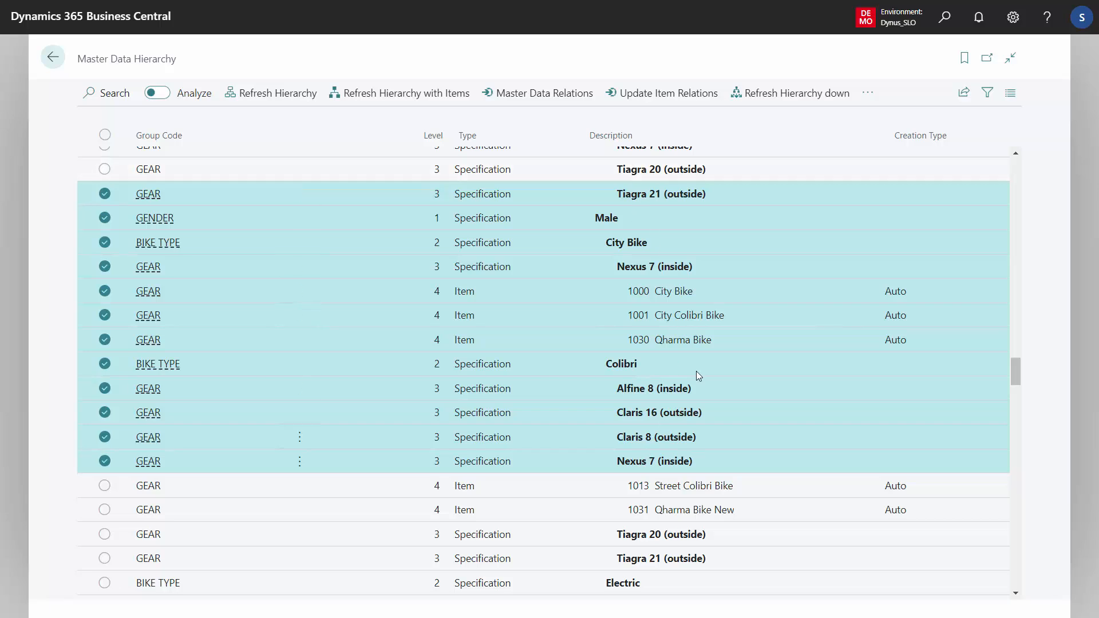
{"action": "left_click", "coordinate": [867, 93]}
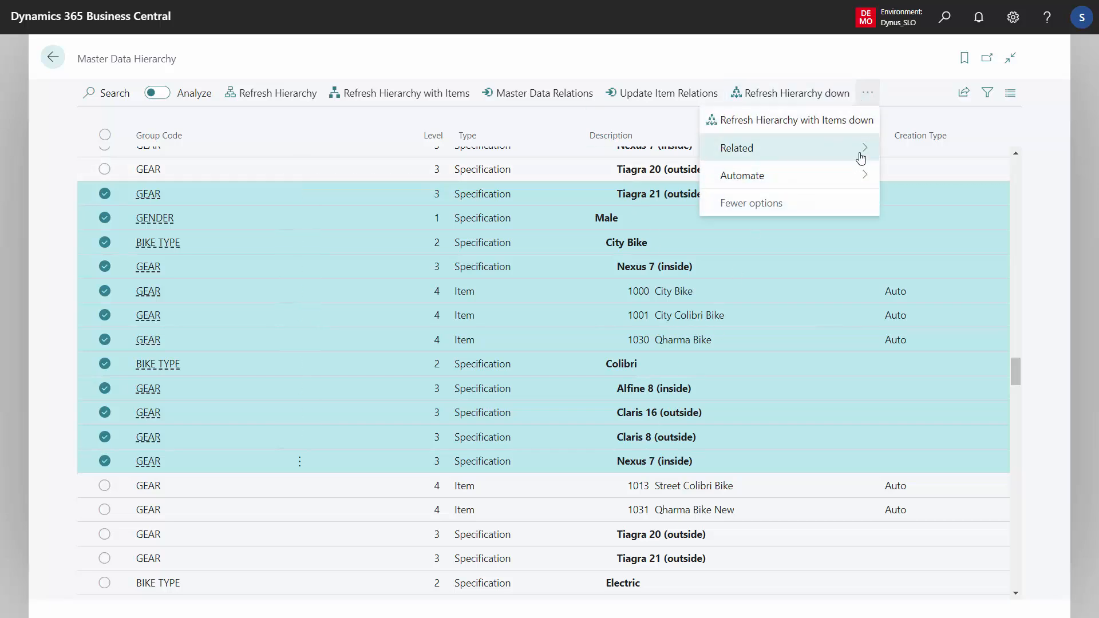
{"action": "left_click", "coordinate": [792, 151]}
{"action": "left_click", "coordinate": [942, 339]}
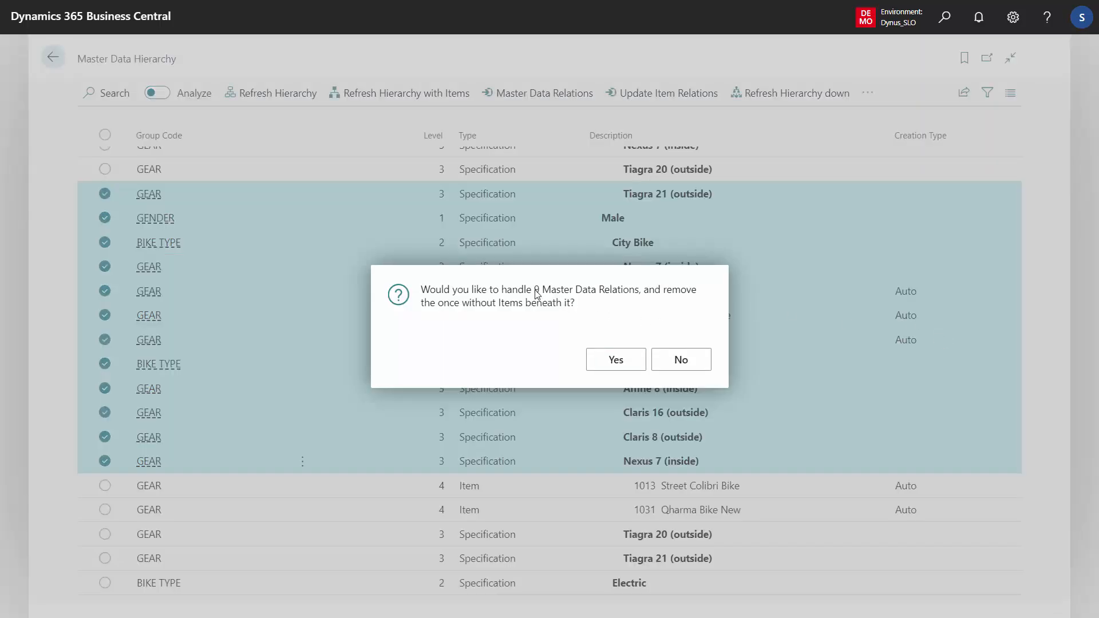
{"action": "left_click", "coordinate": [614, 361]}
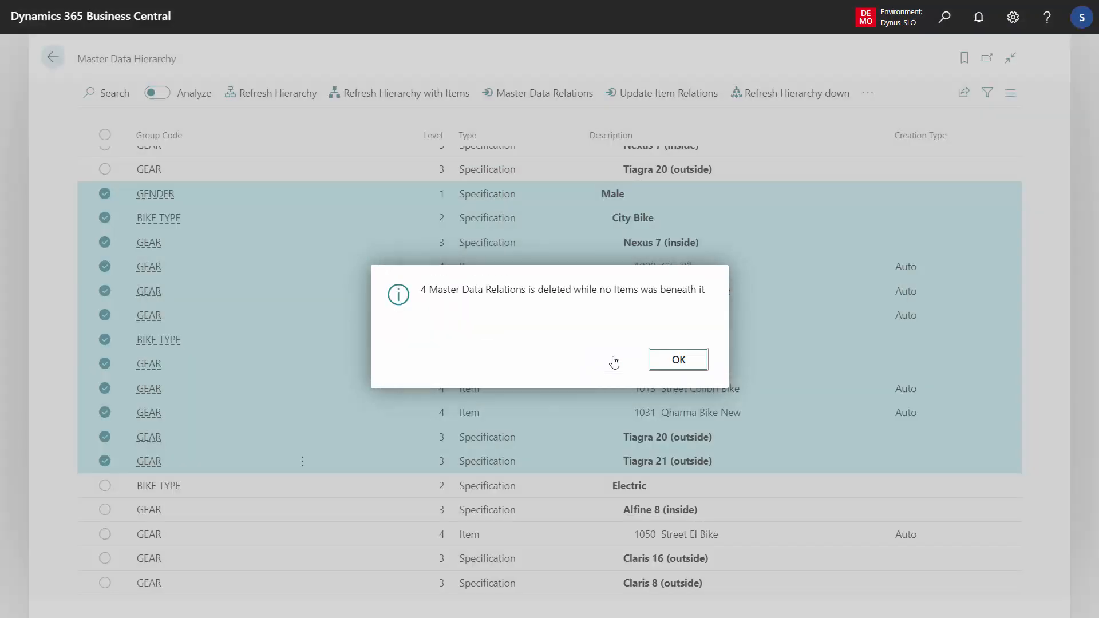
{"action": "left_click", "coordinate": [691, 359]}
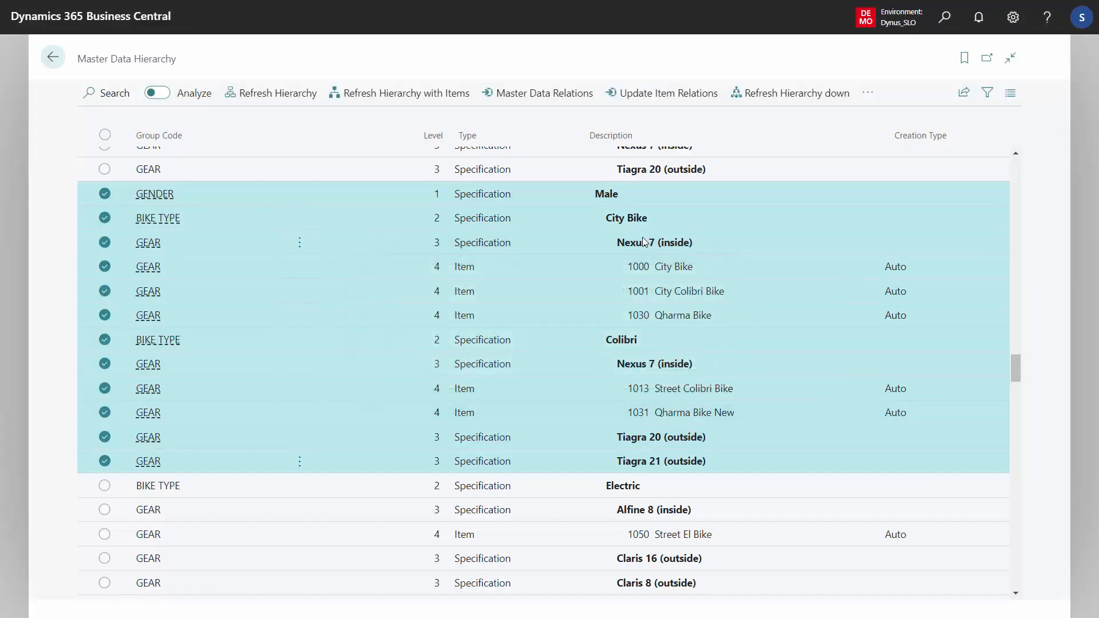
{"action": "left_click", "coordinate": [634, 221]}
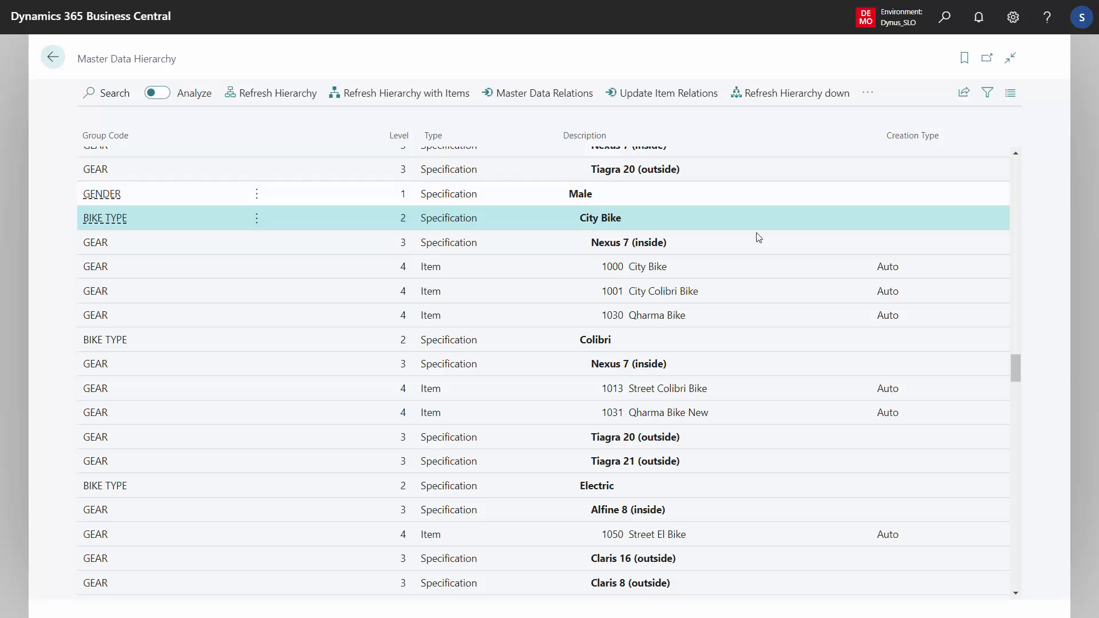
- With only one specification line selected, remove all empty master data relations across the whole hierarchy, and look through the remaining lines
{"action": "left_click_drag", "start_coordinate": [1019, 371], "coordinate": [1020, 164]}
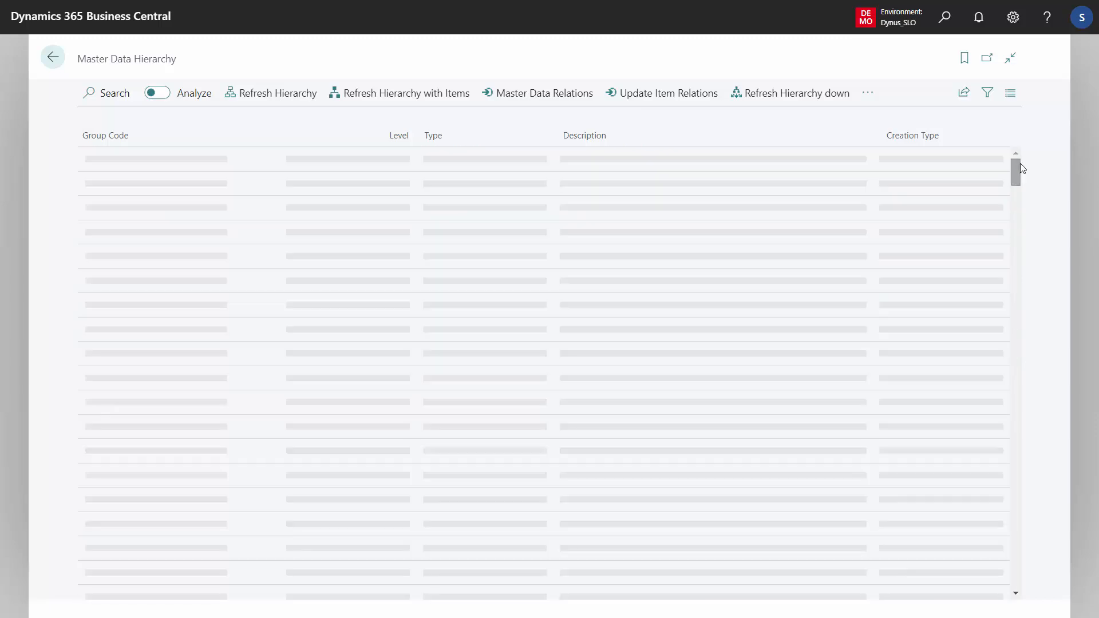
{"action": "left_click", "coordinate": [645, 242]}
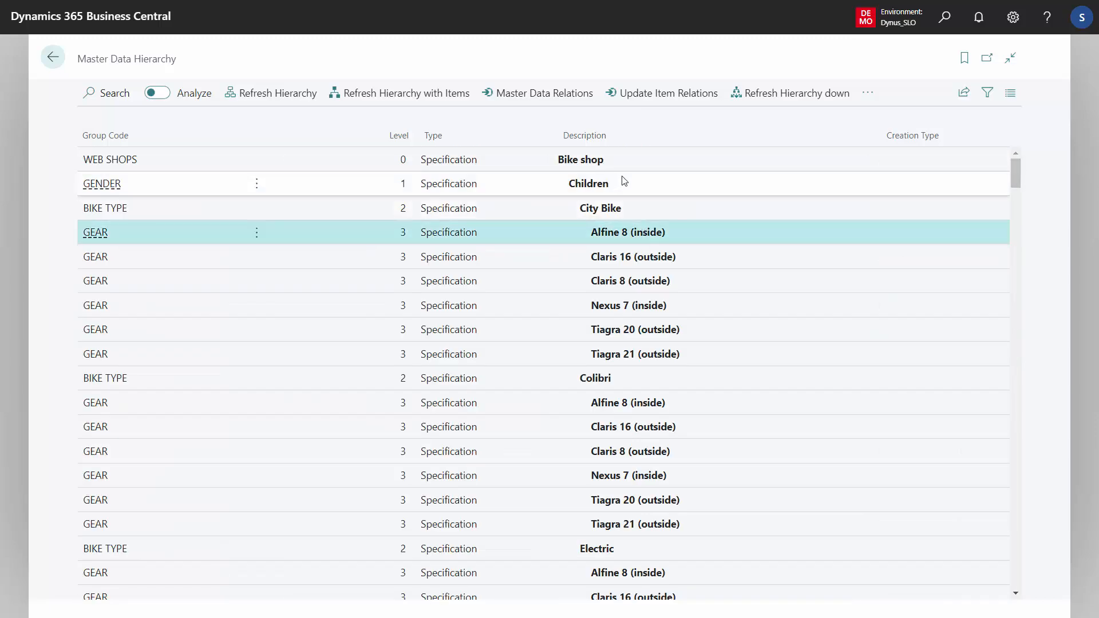
{"action": "left_click", "coordinate": [868, 93]}
{"action": "mouse_move", "coordinate": [839, 146]}
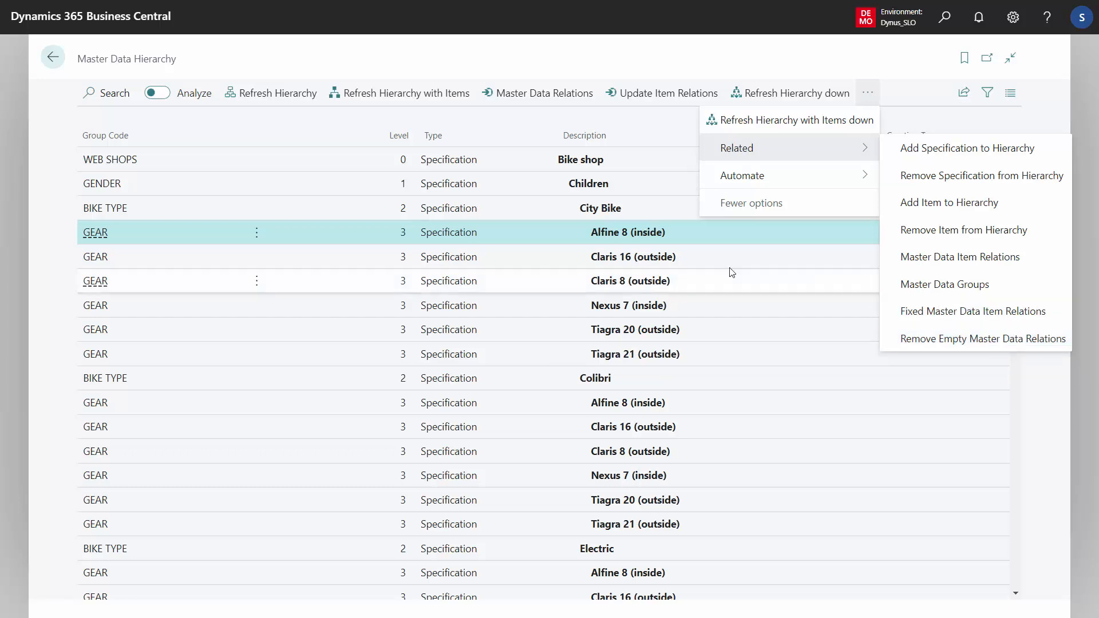
{"action": "left_click", "coordinate": [632, 281]}
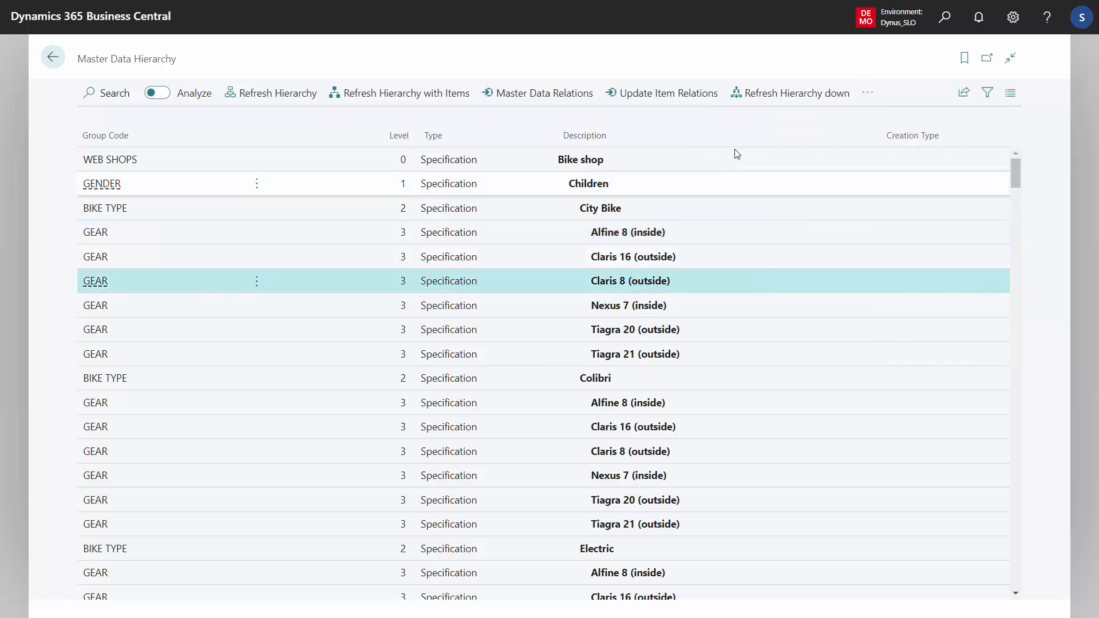
{"action": "left_click", "coordinate": [868, 95]}
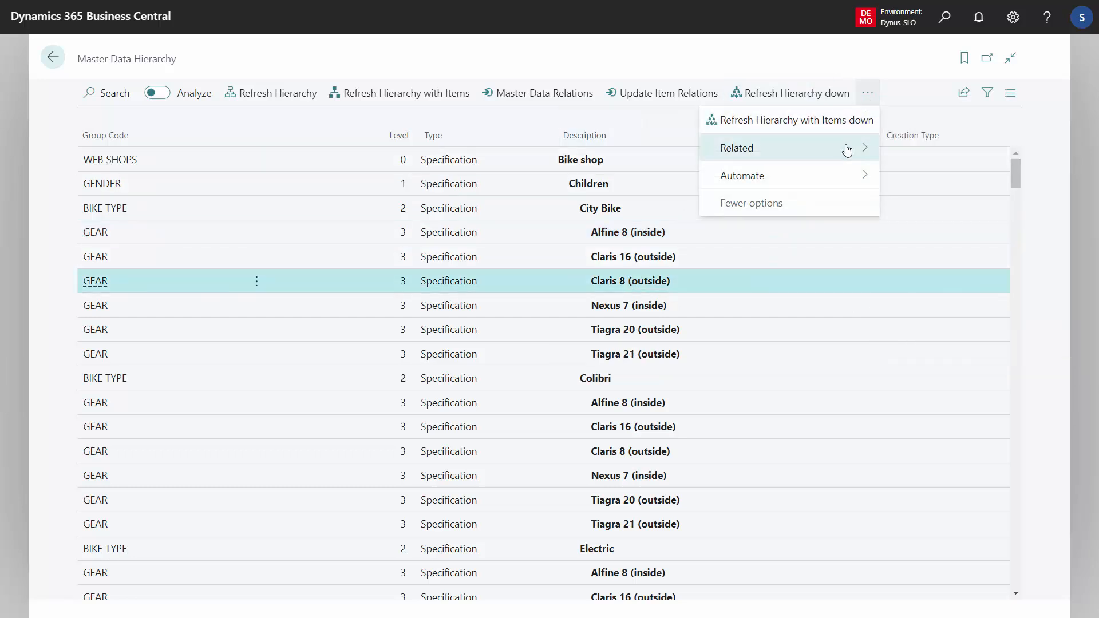
{"action": "left_click", "coordinate": [940, 340]}
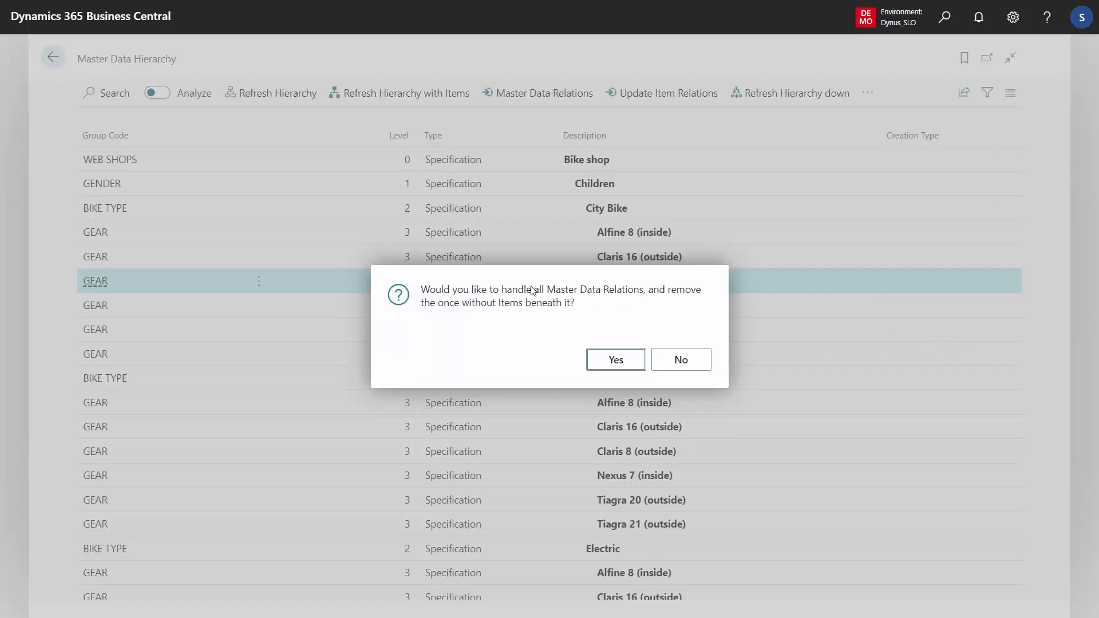
{"action": "left_click", "coordinate": [617, 360]}
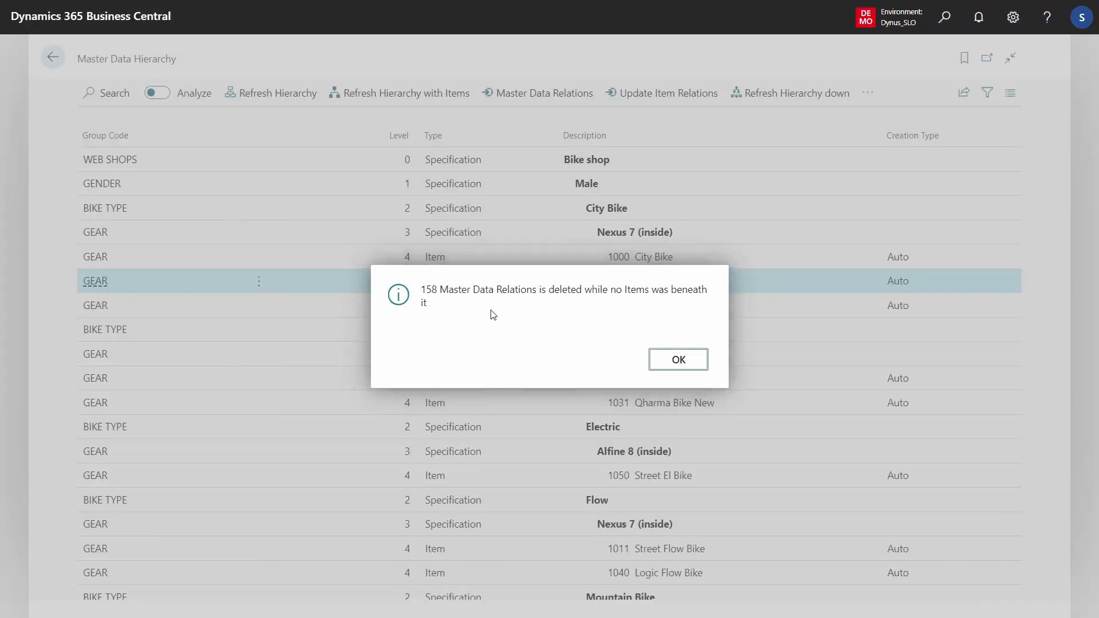
{"action": "left_click_drag", "start_coordinate": [424, 292], "coordinate": [441, 294]}
{"action": "left_click", "coordinate": [663, 360]}
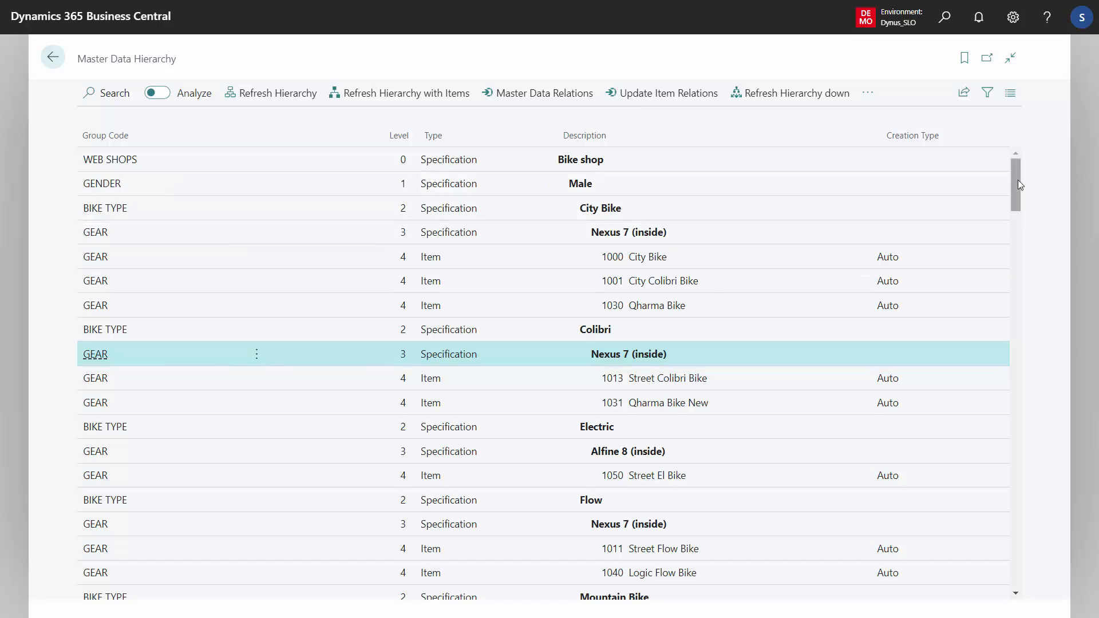
{"action": "left_click_drag", "start_coordinate": [1016, 182], "coordinate": [1020, 275]}
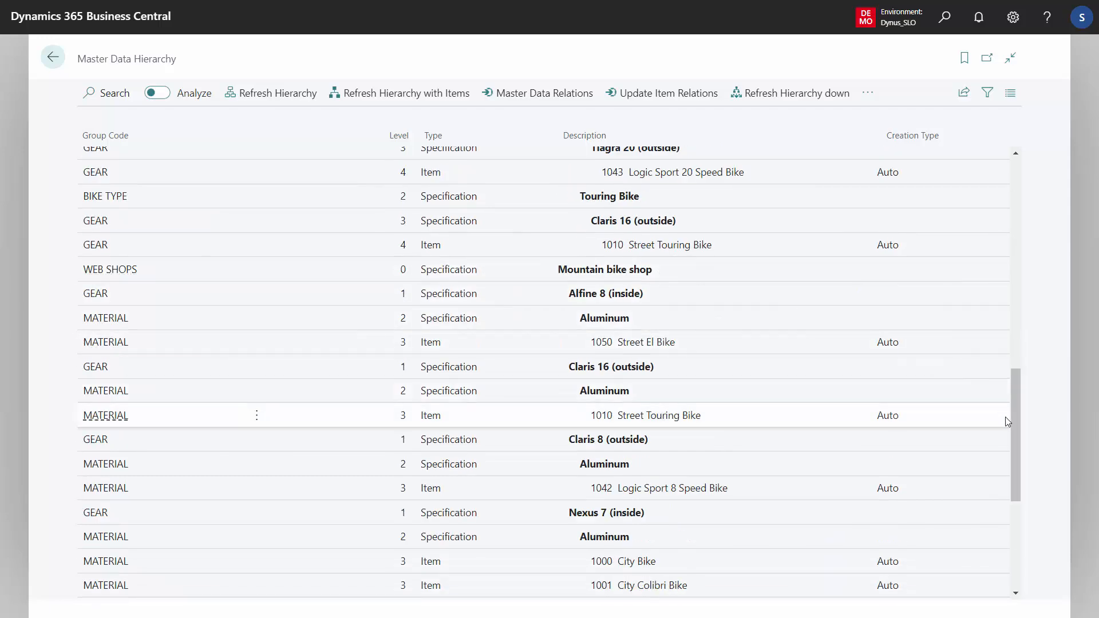
{"action": "left_click_drag", "start_coordinate": [1016, 417], "coordinate": [1007, 197]}
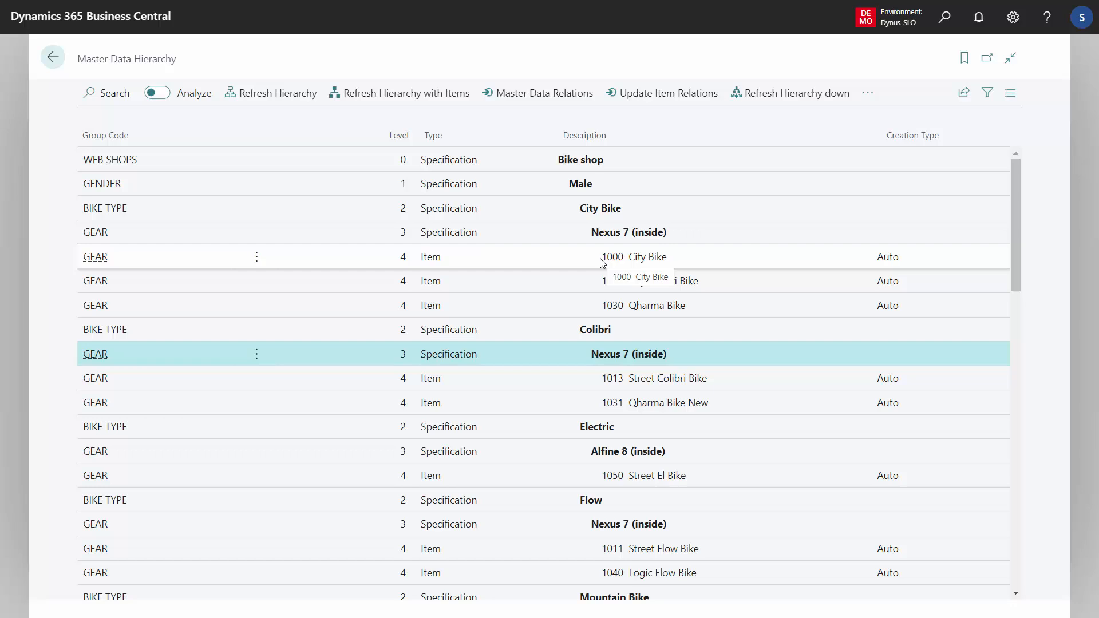
- Look up the Remove Empty Master Data Relations function in the Master Data Relations list, and return to the hierarchy
{"action": "left_click", "coordinate": [522, 96]}
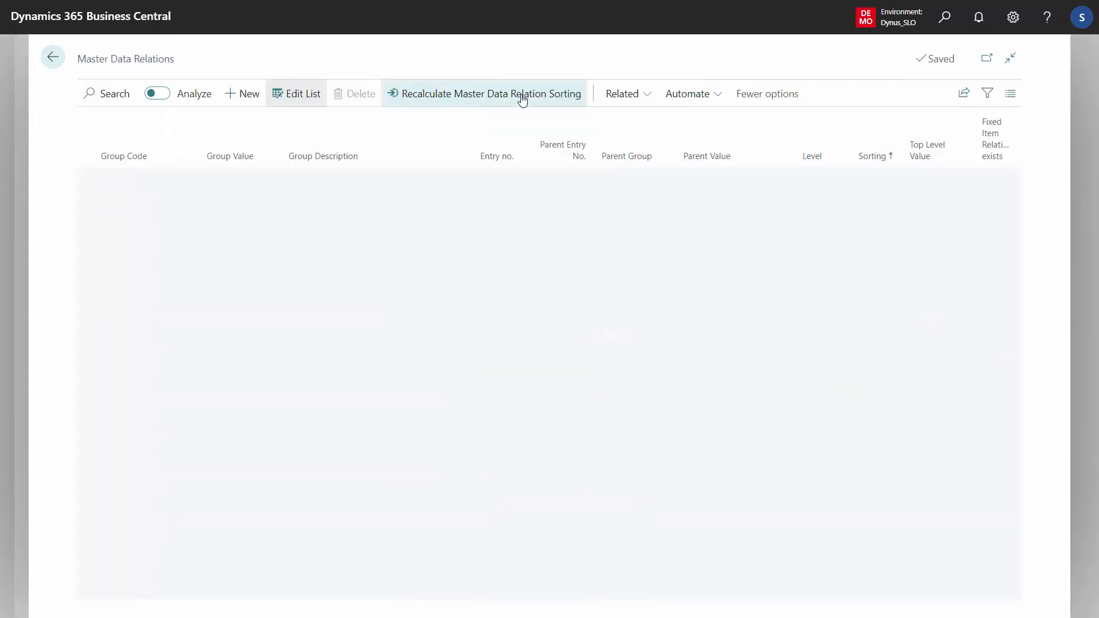
{"action": "left_click", "coordinate": [623, 93]}
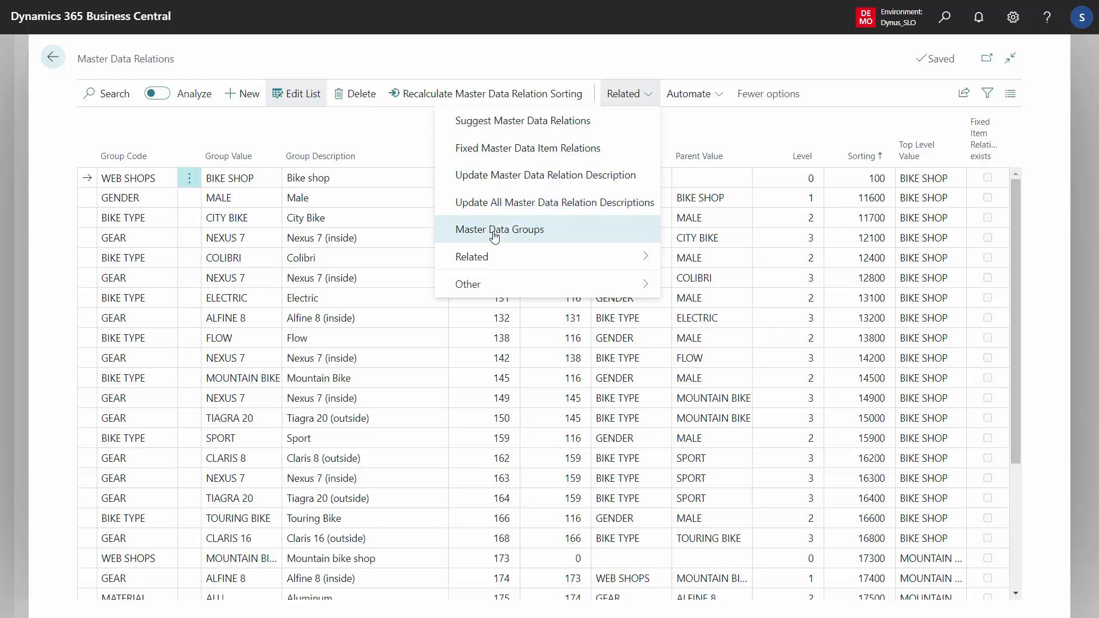
{"action": "mouse_move", "coordinate": [543, 264]}
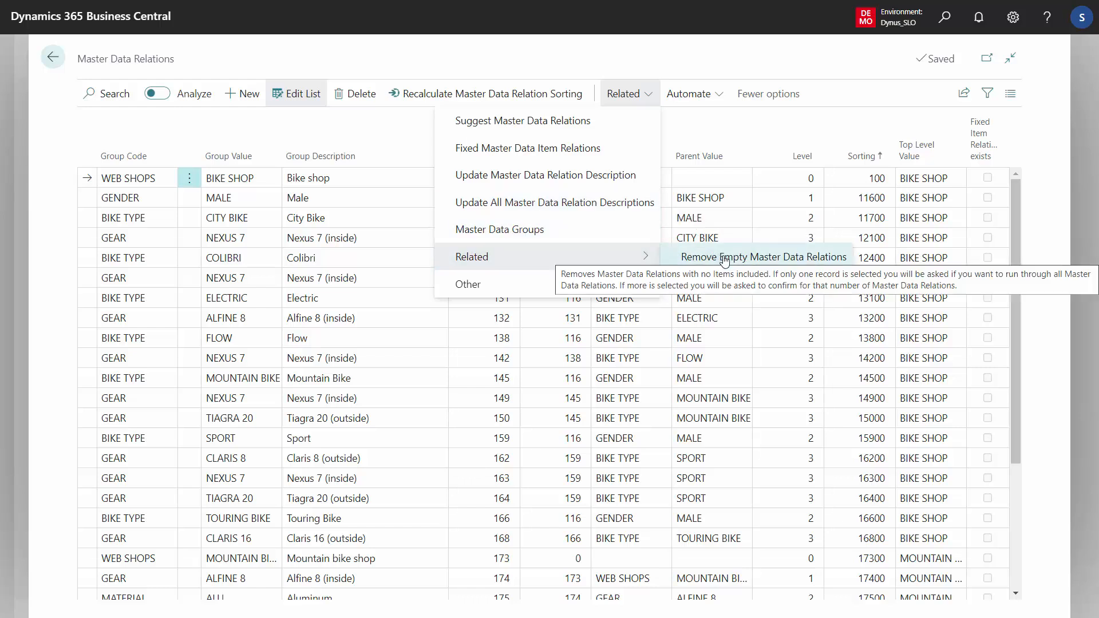
{"action": "left_click", "coordinate": [377, 268]}
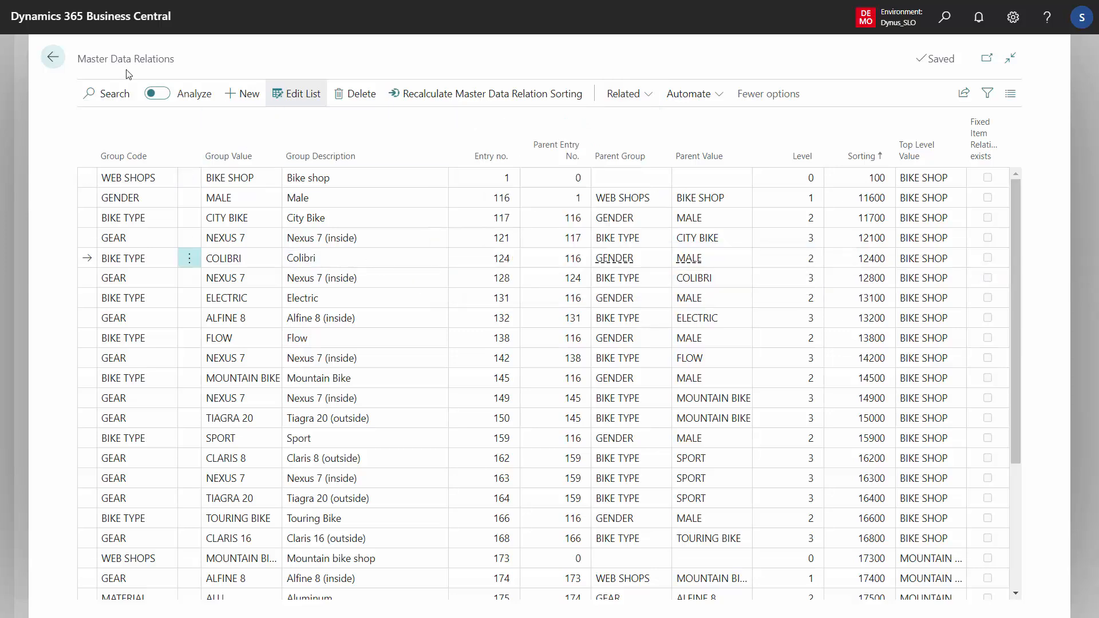
{"action": "left_click", "coordinate": [53, 60]}
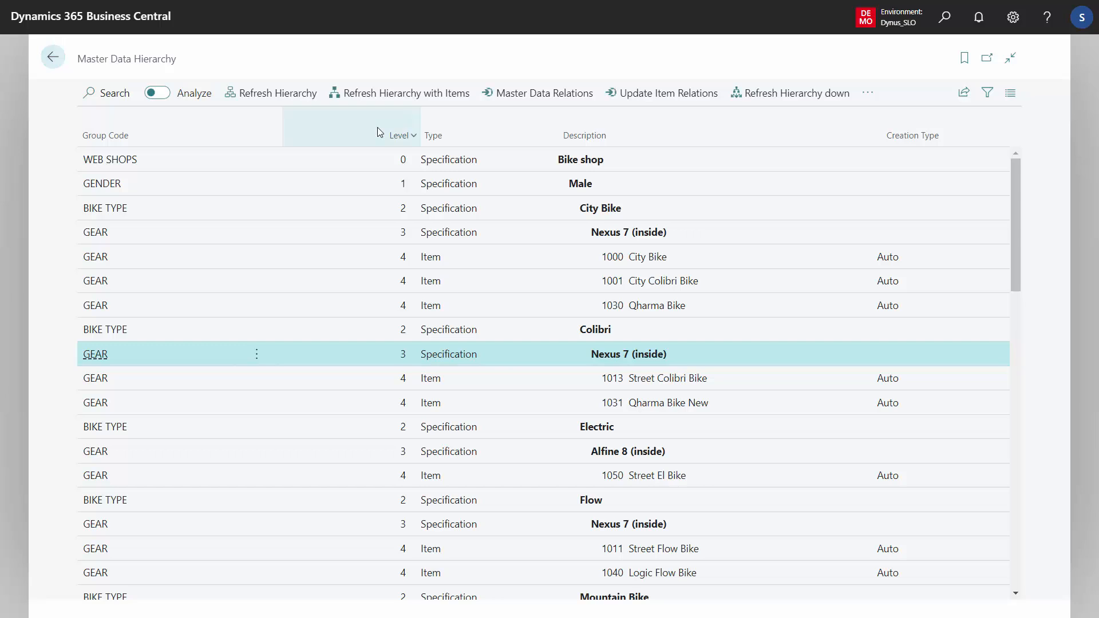